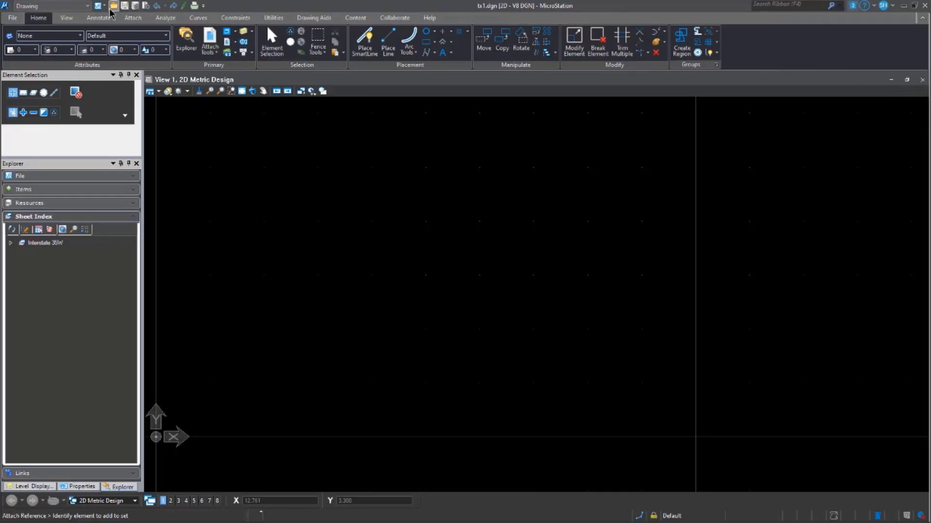
Open the file 06 - Working with Linetypes__Proposed Site Plan.dwg from the Interstate 35W dgn folder.
{"action": "left_click", "coordinate": [14, 22]}
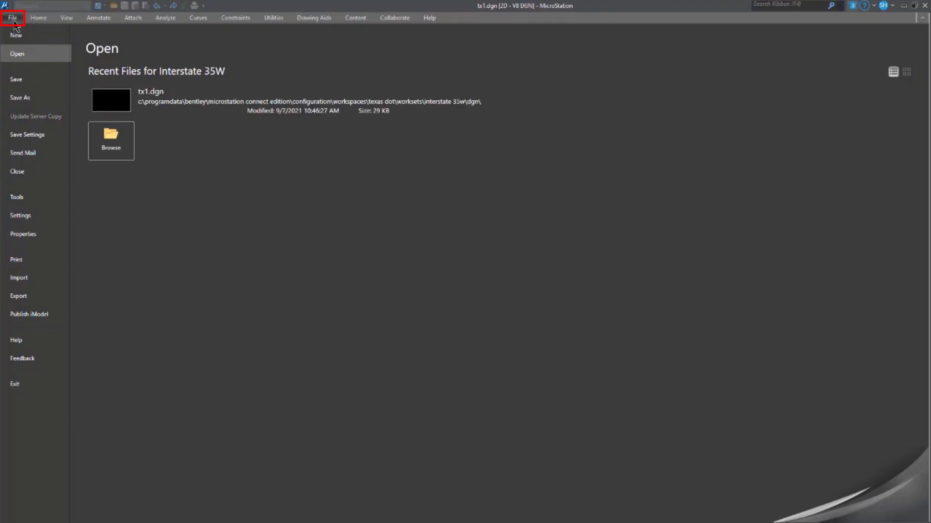
{"action": "left_click", "coordinate": [128, 156]}
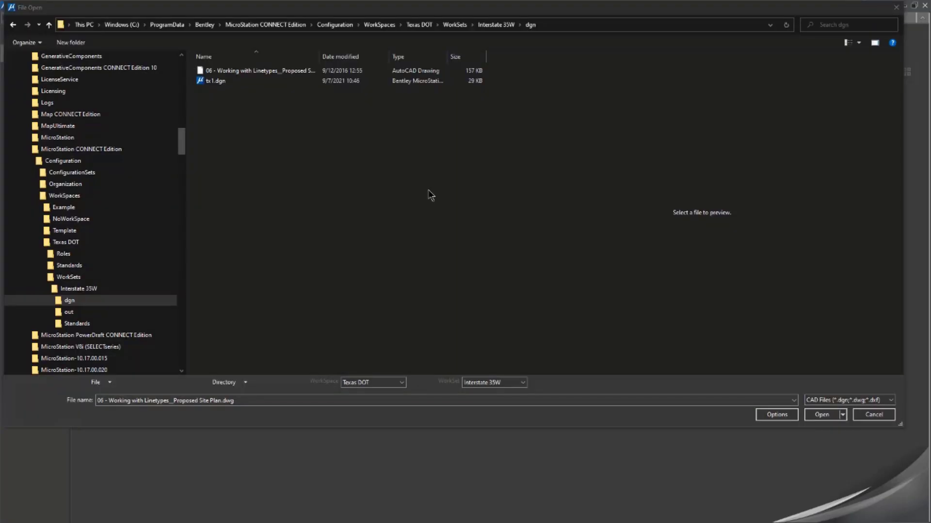
{"action": "double_click", "coordinate": [289, 72]}
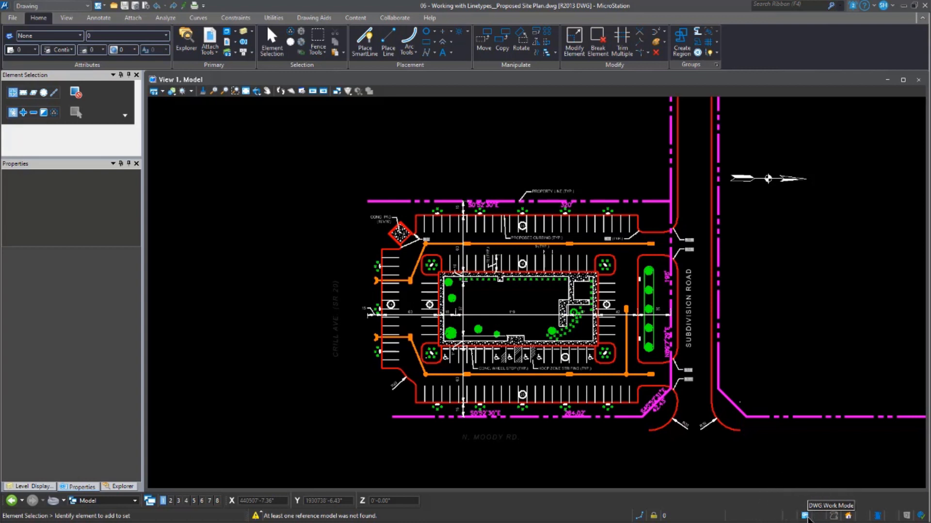
Review the functionality disabled in DWG work mode and close the information window.
{"action": "left_click", "coordinate": [805, 516]}
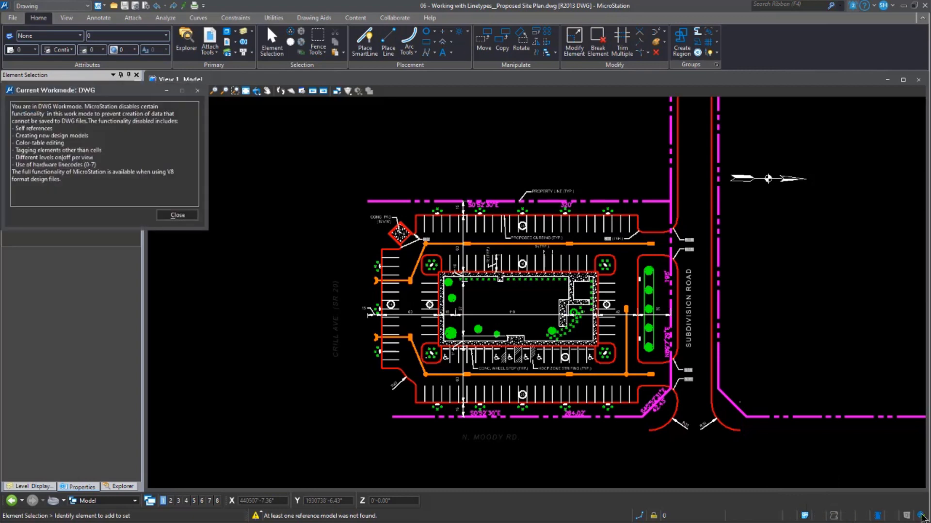
{"action": "left_click_drag", "start_coordinate": [122, 90], "coordinate": [459, 184]}
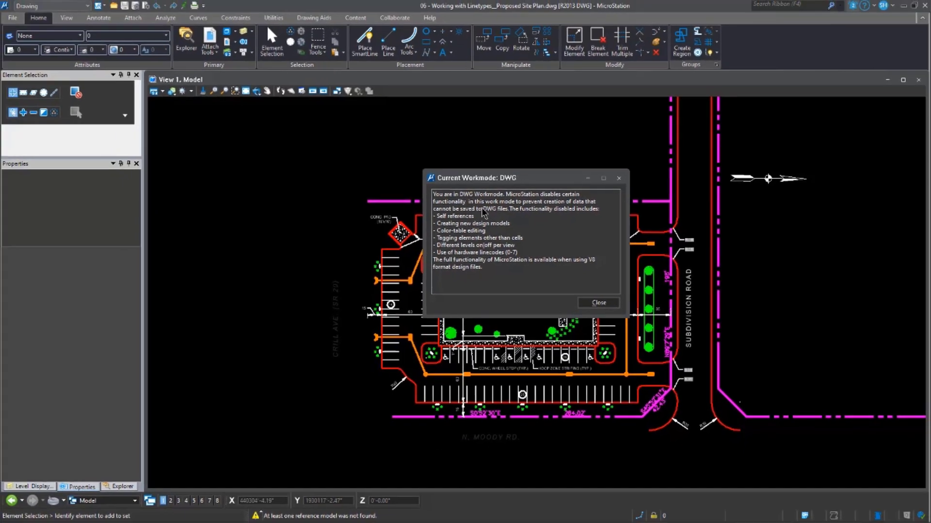
{"action": "left_click", "coordinate": [556, 292]}
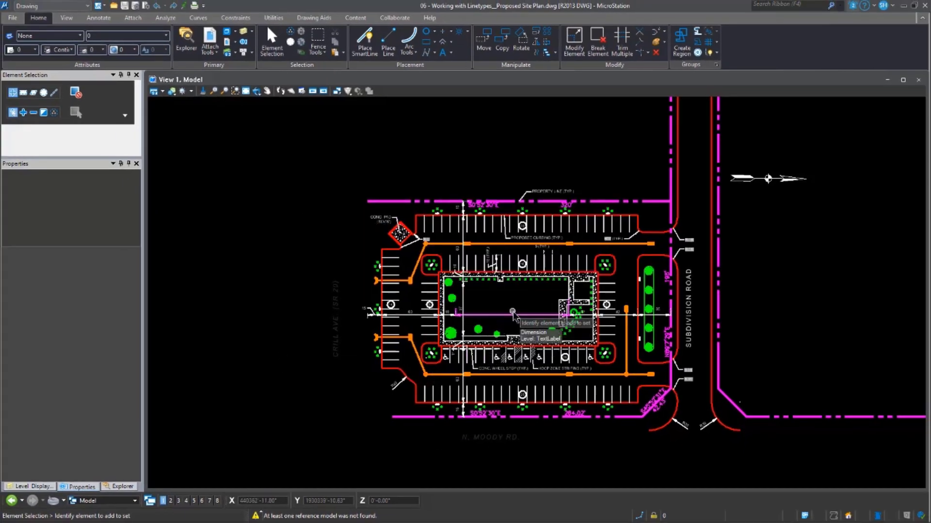
Inspect the properties of the horizontal dimension inside the building outline, and clear the selection.
{"action": "left_click", "coordinate": [533, 320]}
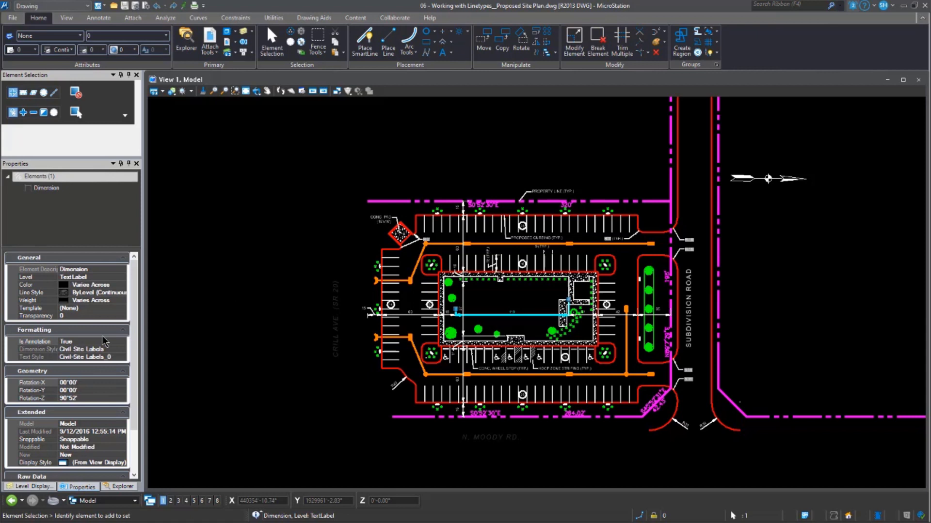
{"action": "scroll", "coordinate": [104, 342], "scroll_direction": "down", "scroll_amount": 5}
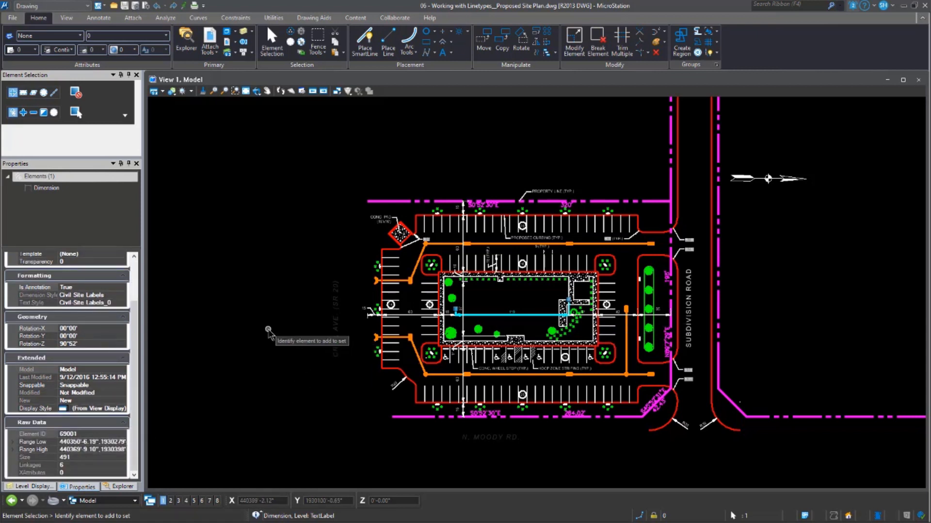
{"action": "left_click", "coordinate": [268, 331]}
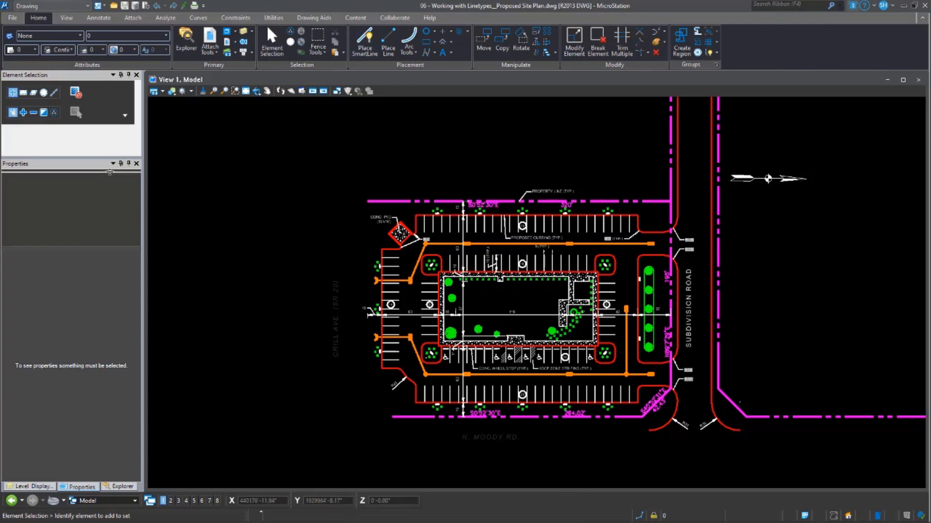
Check the Apply Dark Themed UI option in the Look and Feel user preferences, accept the preferences and return to the drawing.
{"action": "left_click", "coordinate": [13, 18]}
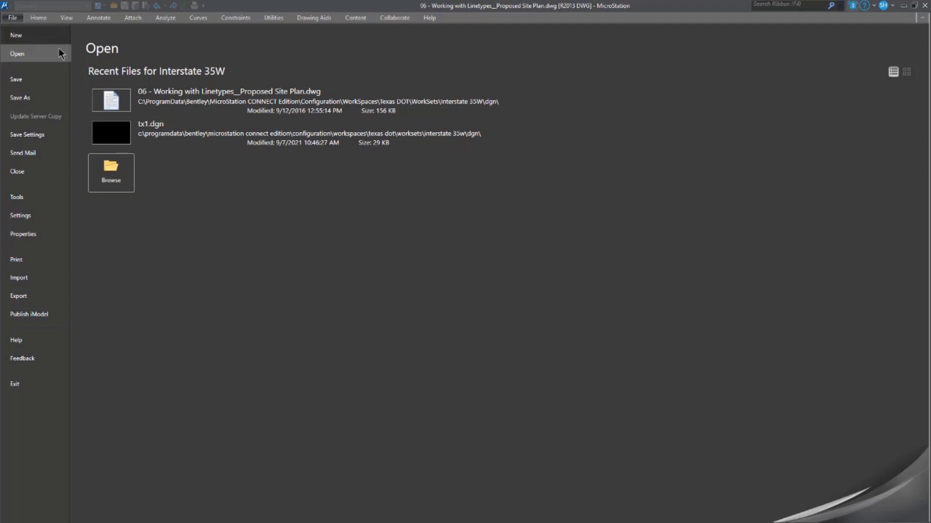
{"action": "left_click", "coordinate": [40, 222]}
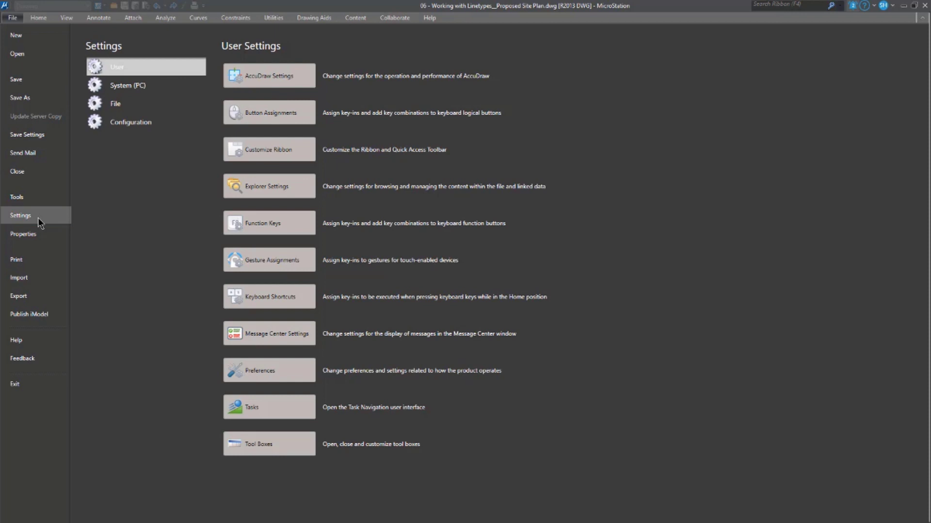
{"action": "left_click", "coordinate": [272, 372]}
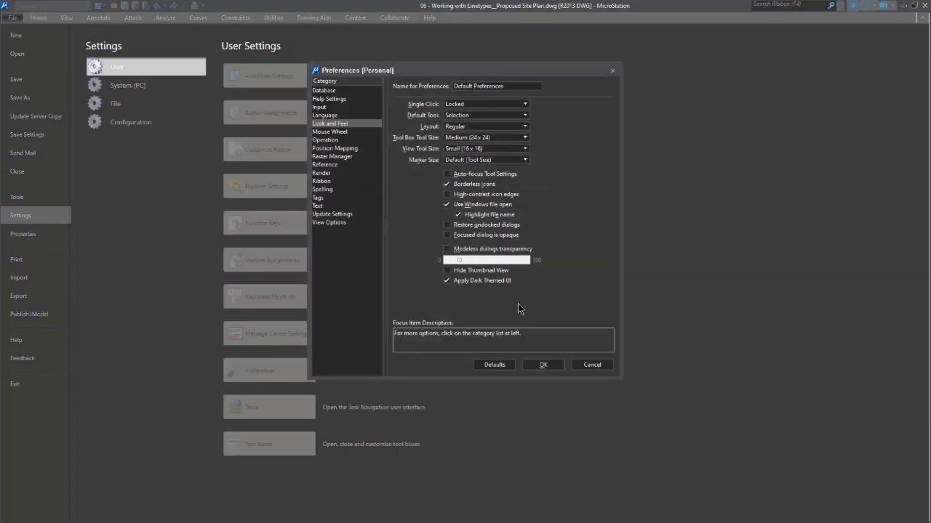
{"action": "left_click", "coordinate": [348, 119]}
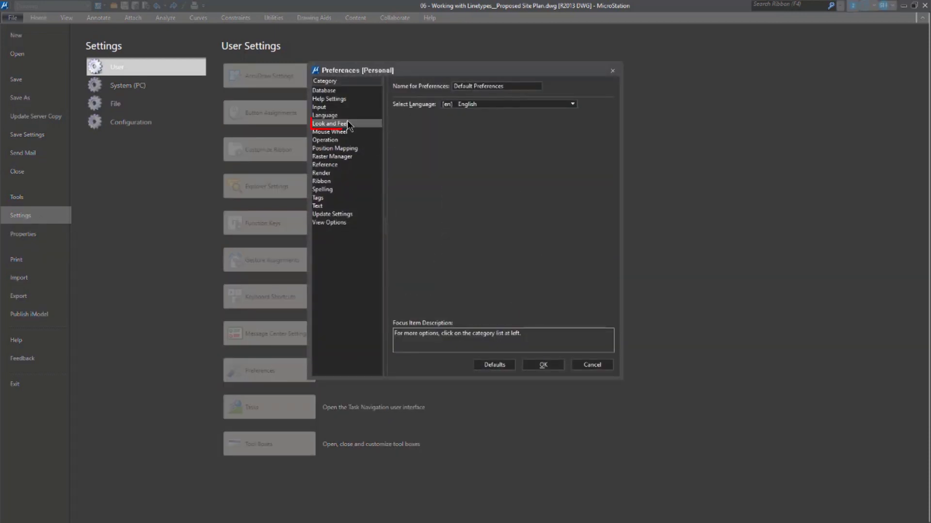
{"action": "left_click", "coordinate": [347, 123]}
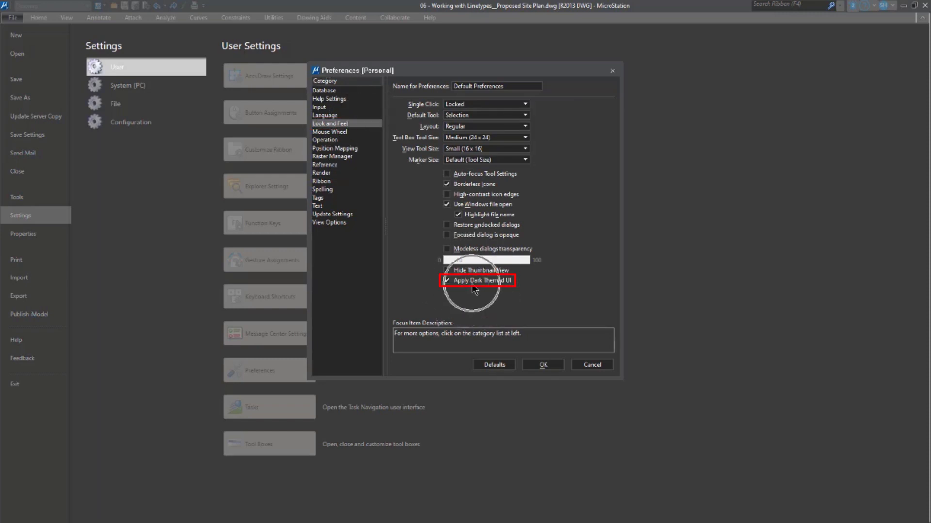
{"action": "left_click", "coordinate": [542, 366]}
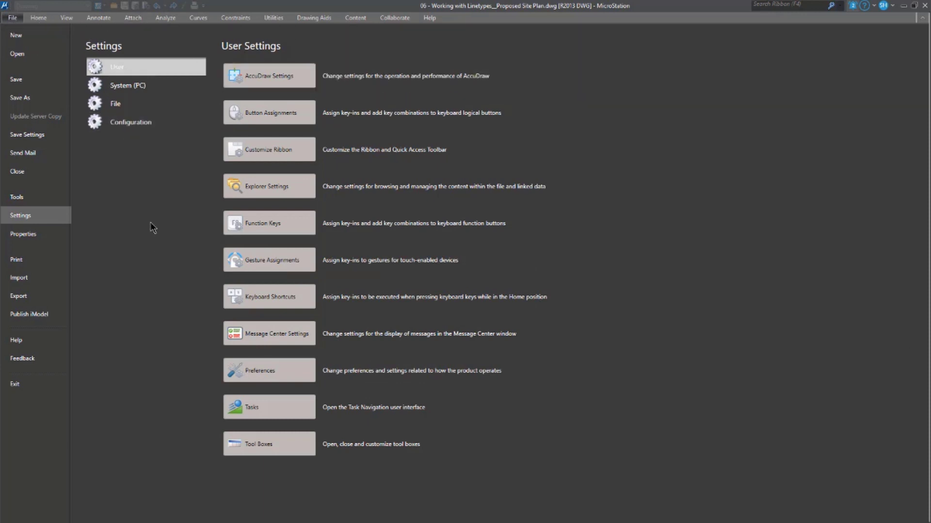
{"action": "left_click", "coordinate": [38, 18]}
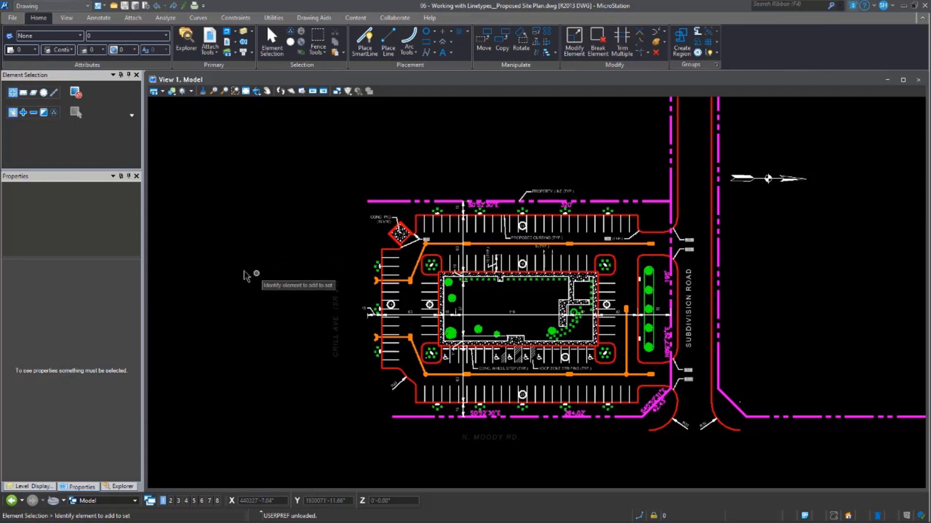
Switch to the General workflow to view its ribbon tools, and return to the Drawing workflow.
{"action": "left_click", "coordinate": [89, 6]}
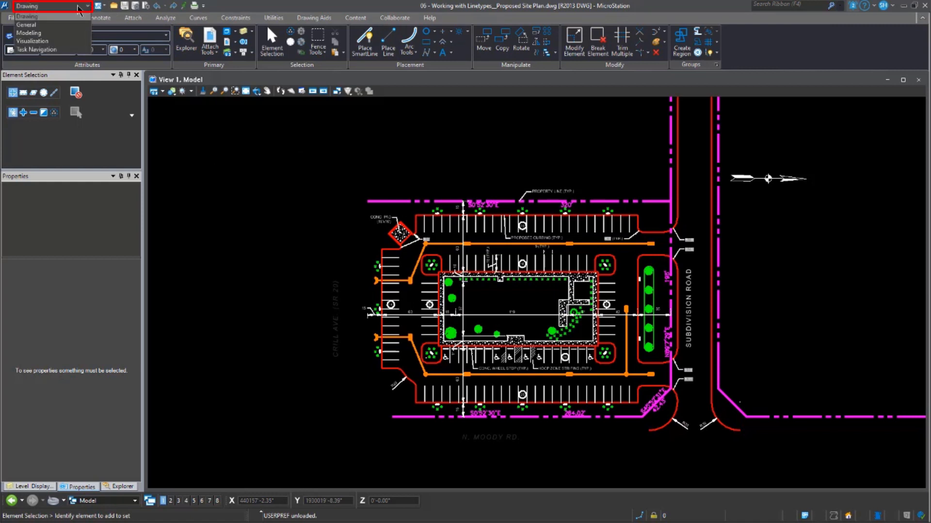
{"action": "left_click", "coordinate": [54, 24]}
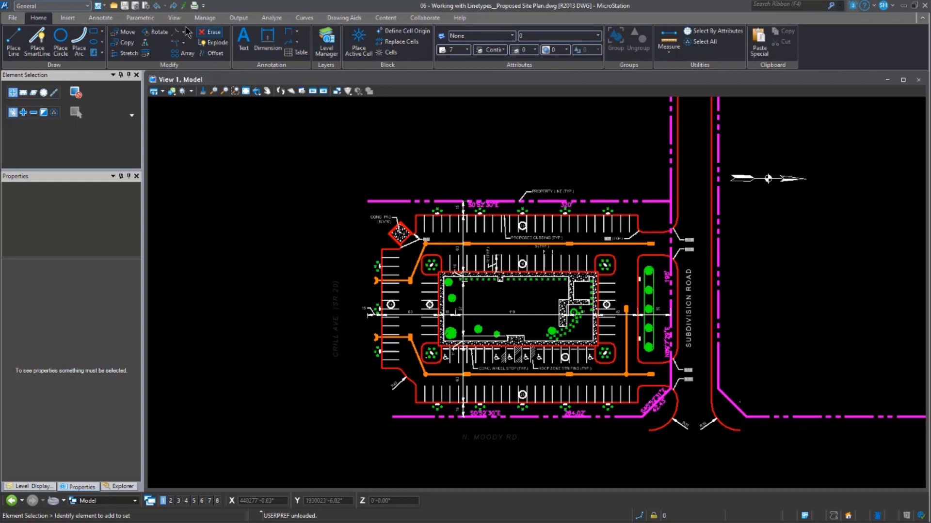
{"action": "left_click", "coordinate": [77, 6]}
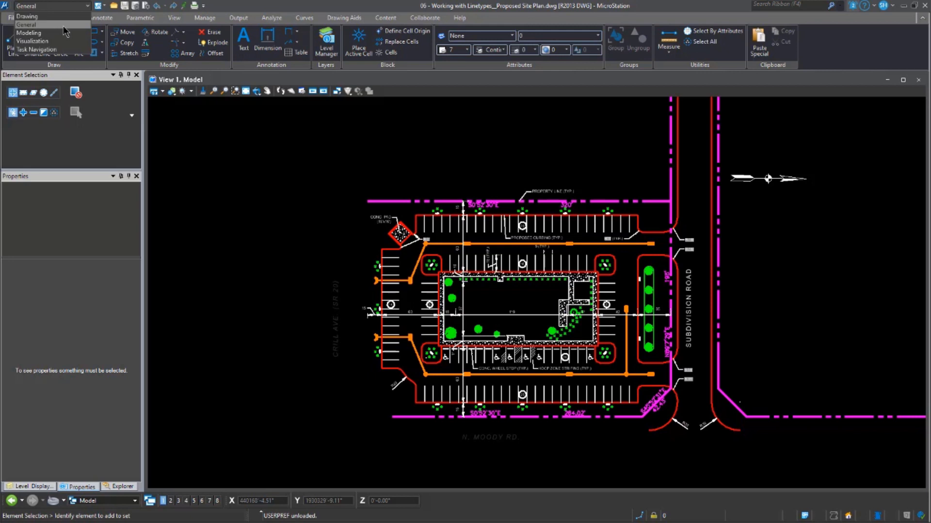
{"action": "left_click", "coordinate": [63, 17]}
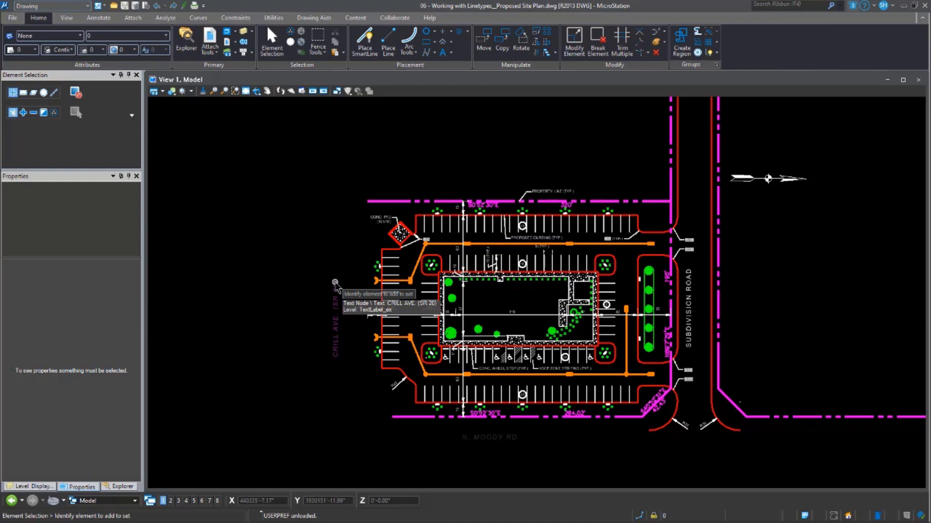
Open the Key-in dialog, place it over the upper part of the view, and enter dwg as the key-in.
{"action": "left_click", "coordinate": [243, 52]}
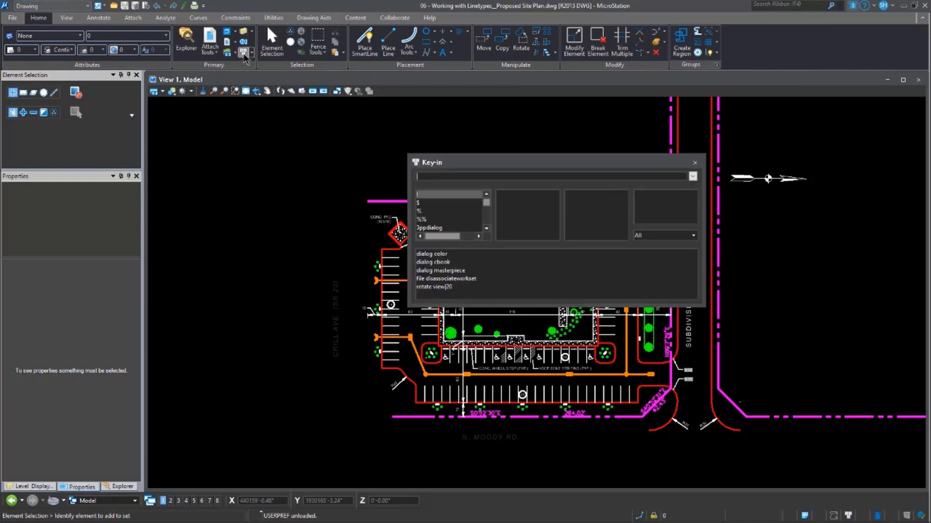
{"action": "left_click_drag", "start_coordinate": [490, 163], "coordinate": [331, 123]}
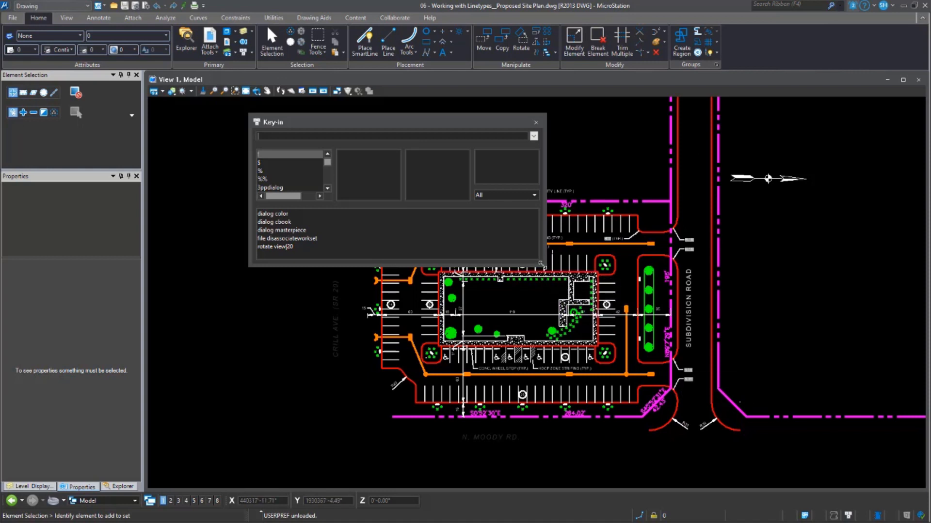
{"action": "left_click", "coordinate": [290, 136]}
{"action": "type", "text": "dwg"}
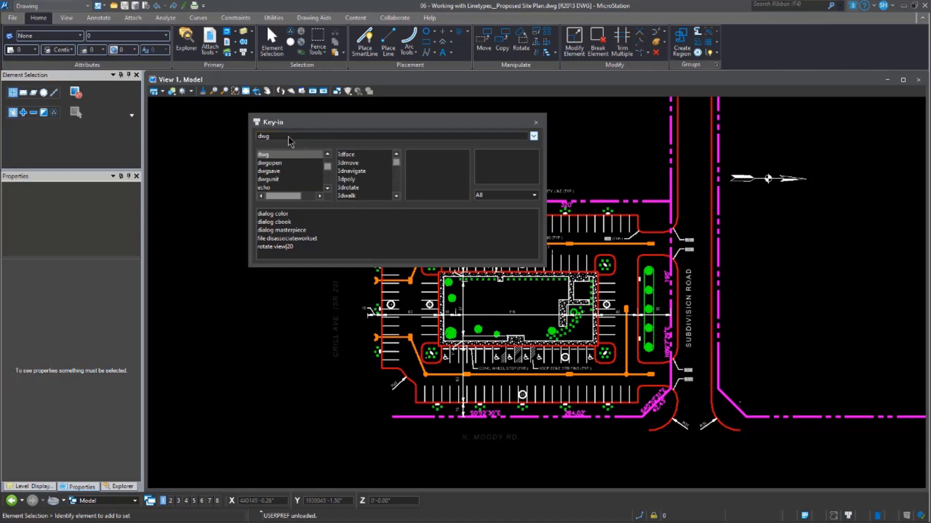
Examine the available dwg key-in subcommands from 3dface down to zoom.
{"action": "left_click", "coordinate": [354, 155]}
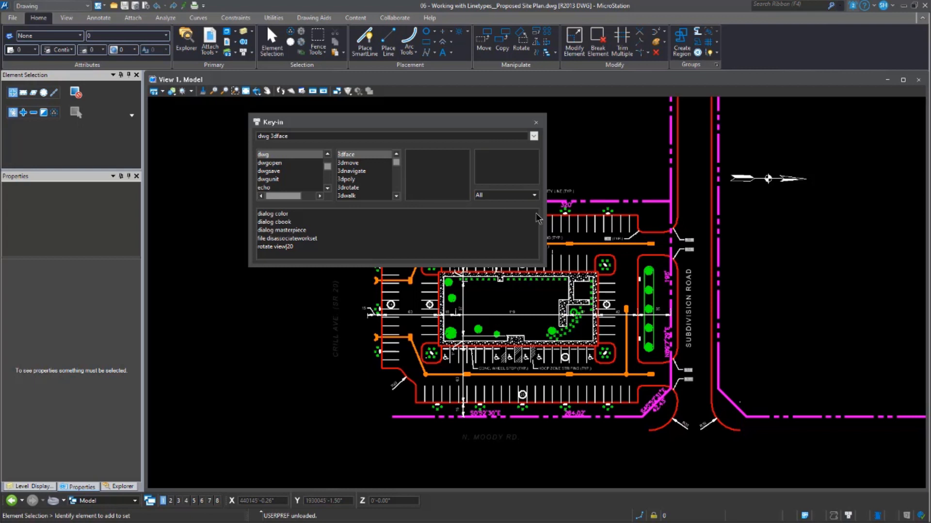
{"action": "key", "text": "Down"}
{"action": "key", "text": "Down"}
{"action": "key", "text": "Down"}
{"action": "key", "text": "Down"}
{"action": "key", "text": "Down"}
{"action": "key", "text": "Down"}
{"action": "key", "text": "Down"}
{"action": "key", "text": "Down"}
{"action": "key", "text": "Down"}
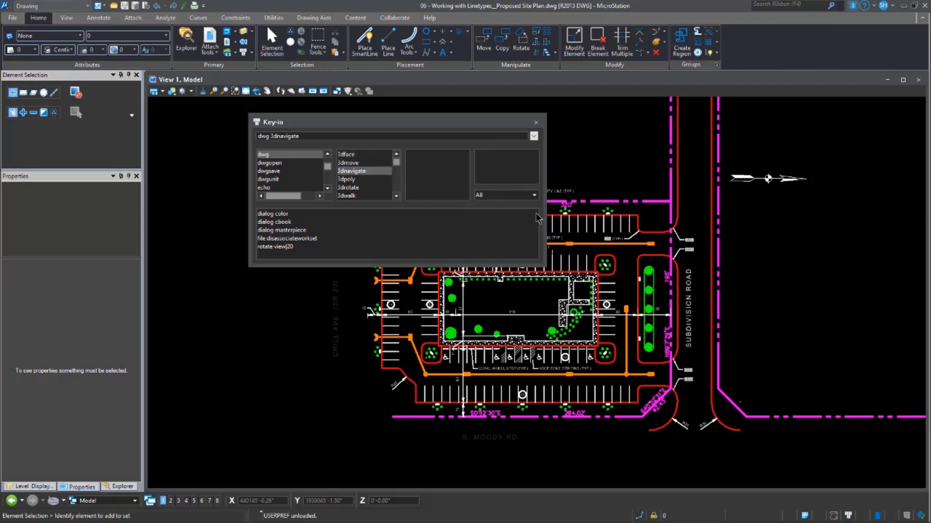
{"action": "key", "text": "Down"}
{"action": "key", "text": "Down"}
{"action": "key", "text": "Down"}
{"action": "key", "text": "Down"}
{"action": "key", "text": "Down"}
{"action": "key", "text": "Down"}
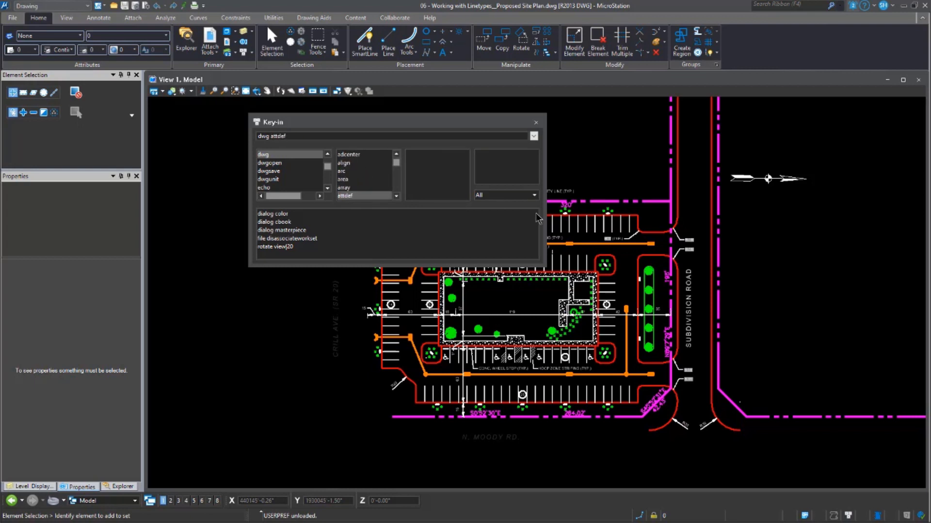
{"action": "key", "text": "Down"}
{"action": "key", "text": "Down"}
{"action": "key", "text": "Down"}
{"action": "key", "text": "Down"}
{"action": "key", "text": "Down"}
{"action": "key", "text": "Down"}
{"action": "key", "text": "Down"}
{"action": "key", "text": "Down"}
{"action": "key", "text": "Down"}
{"action": "key", "text": "Down"}
{"action": "key", "text": "Down"}
{"action": "key", "text": "Down"}
{"action": "key", "text": "Down"}
{"action": "key", "text": "Down"}
{"action": "key", "text": "Down"}
{"action": "key", "text": "Down"}
{"action": "key", "text": "Down"}
{"action": "key", "text": "Down"}
{"action": "key", "text": "Down"}
{"action": "key", "text": "Down"}
{"action": "key", "text": "Down"}
{"action": "key", "text": "Down"}
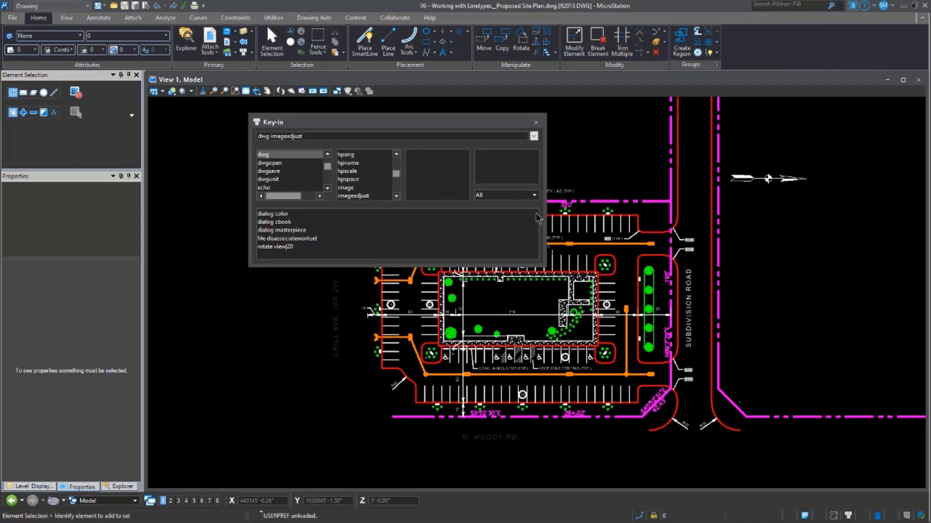
{"action": "key", "text": "Down"}
{"action": "key", "text": "Down"}
{"action": "key", "text": "Down"}
{"action": "key", "text": "Down"}
{"action": "key", "text": "Down"}
{"action": "key", "text": "Down"}
{"action": "key", "text": "Down"}
{"action": "key", "text": "Down"}
{"action": "key", "text": "Down"}
{"action": "key", "text": "Down"}
{"action": "key", "text": "Down"}
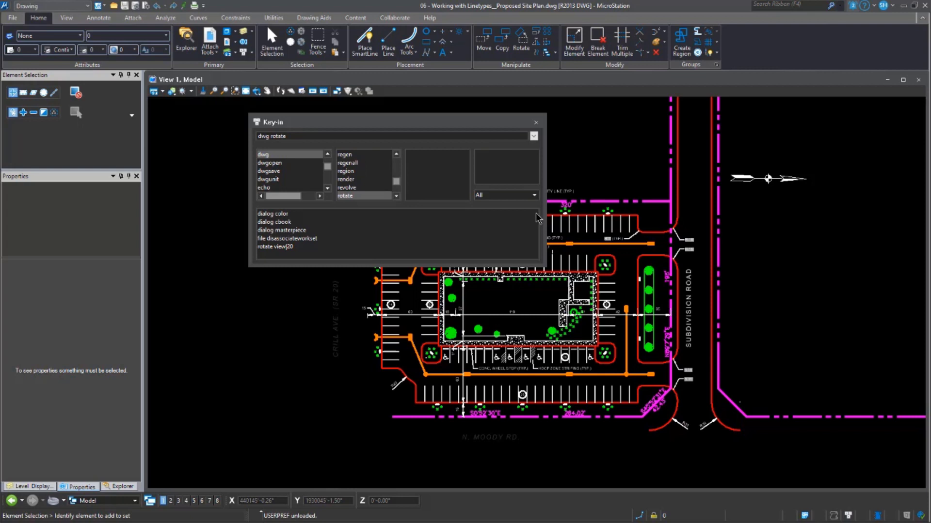
{"action": "key", "text": "Down"}
{"action": "key", "text": "Down"}
{"action": "key", "text": "Down"}
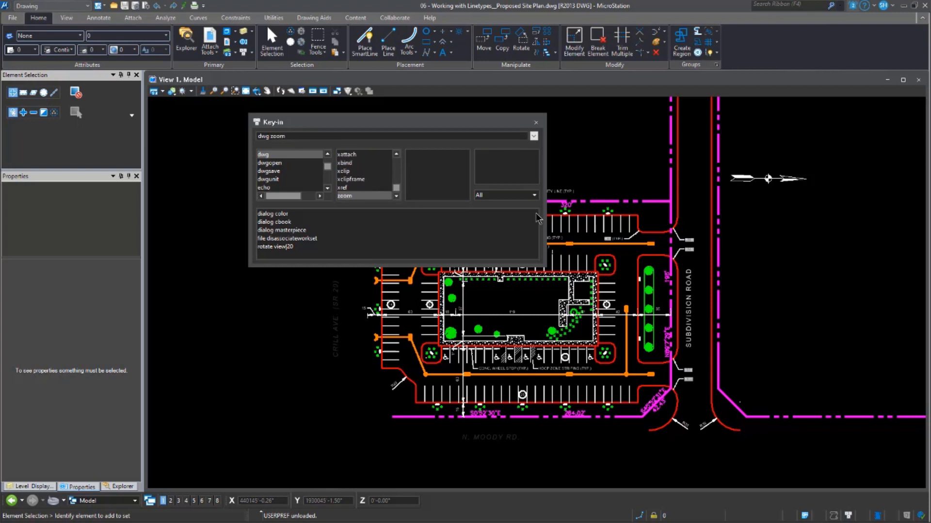
Go back up through the dwg subcommands, examining snapang and rotate, and stop at regenall.
{"action": "key", "text": "Up"}
{"action": "key", "text": "Up"}
{"action": "key", "text": "Up"}
{"action": "key", "text": "Up"}
{"action": "key", "text": "Up"}
{"action": "key", "text": "Up"}
{"action": "key", "text": "Up"}
{"action": "key", "text": "Up"}
{"action": "key", "text": "Up"}
{"action": "key", "text": "Up"}
{"action": "key", "text": "Up"}
{"action": "key", "text": "Up"}
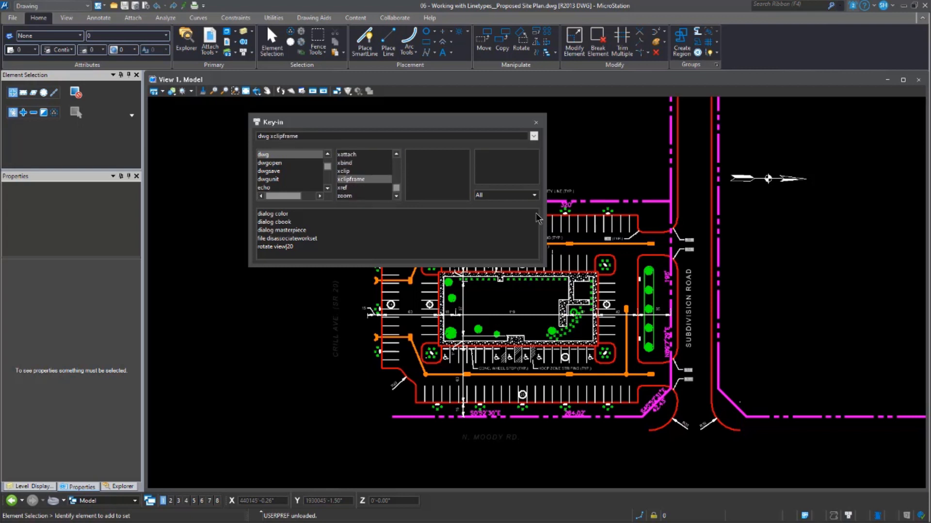
{"action": "key", "text": "Up"}
{"action": "key", "text": "Up"}
{"action": "key", "text": "Up"}
{"action": "key", "text": "Up"}
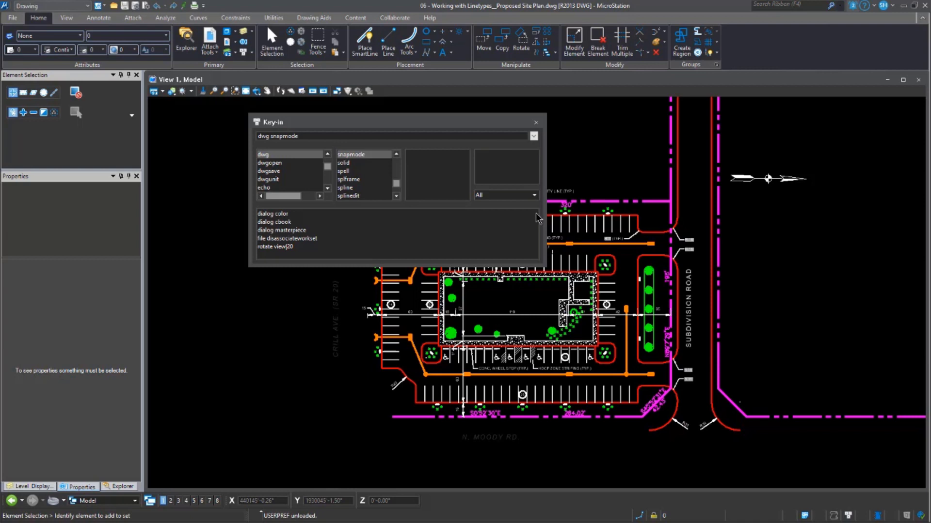
{"action": "key", "text": "Up"}
{"action": "key", "text": "Up"}
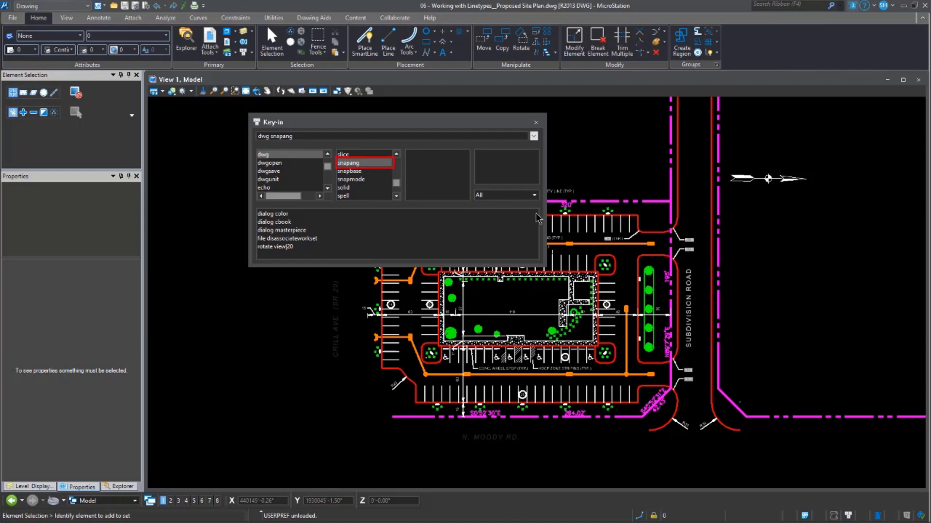
{"action": "key", "text": "Up"}
{"action": "key", "text": "Up"}
{"action": "key", "text": "Up"}
{"action": "key", "text": "Up"}
{"action": "key", "text": "Up"}
{"action": "key", "text": "Up"}
{"action": "key", "text": "Up"}
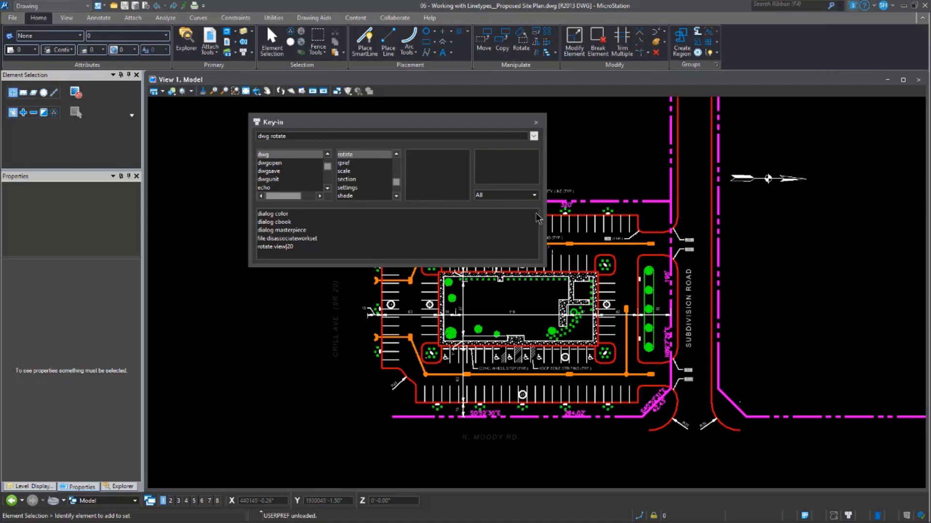
{"action": "key", "text": "Up"}
{"action": "key", "text": "Down"}
{"action": "key", "text": "Down"}
{"action": "key", "text": "Up"}
{"action": "key", "text": "Up"}
{"action": "key", "text": "Up"}
{"action": "key", "text": "Up"}
{"action": "key", "text": "Up"}
{"action": "key", "text": "Up"}
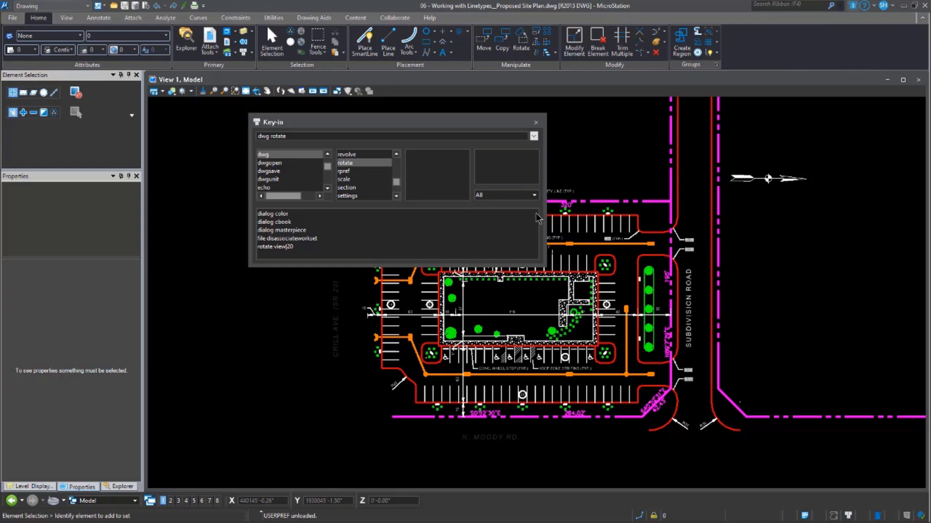
{"action": "key", "text": "Down"}
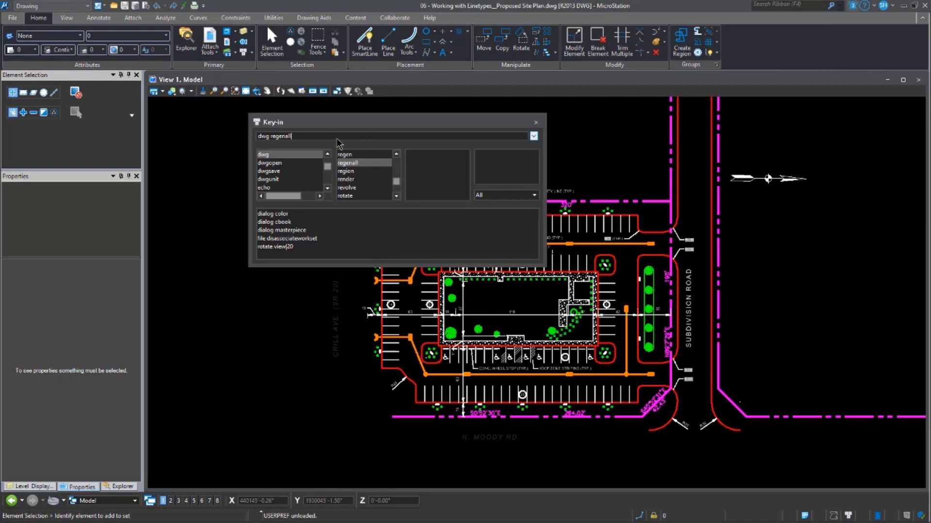
Run the slash key-ins /attdef and /pline, and float the Place Line settings window over the drawing beside the Key-in dialog.
{"action": "key", "text": "Return"}
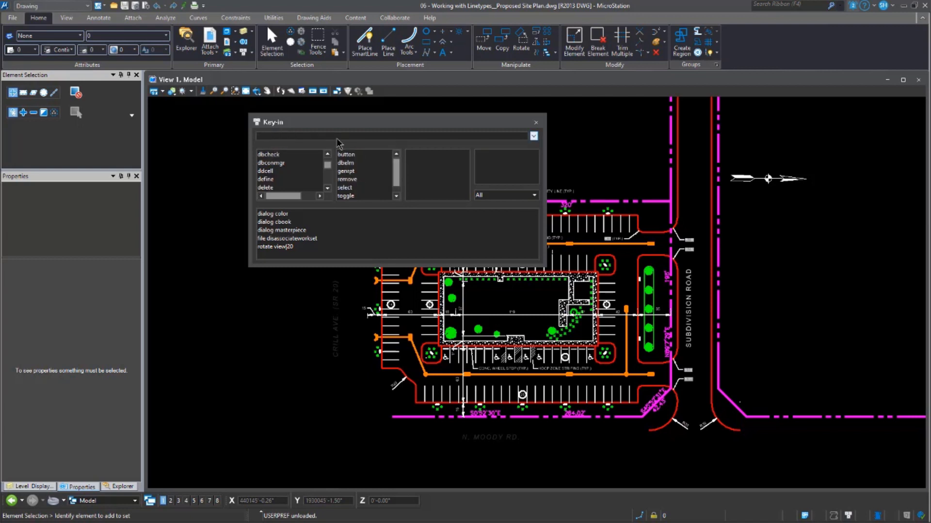
{"action": "type", "text": "/"}
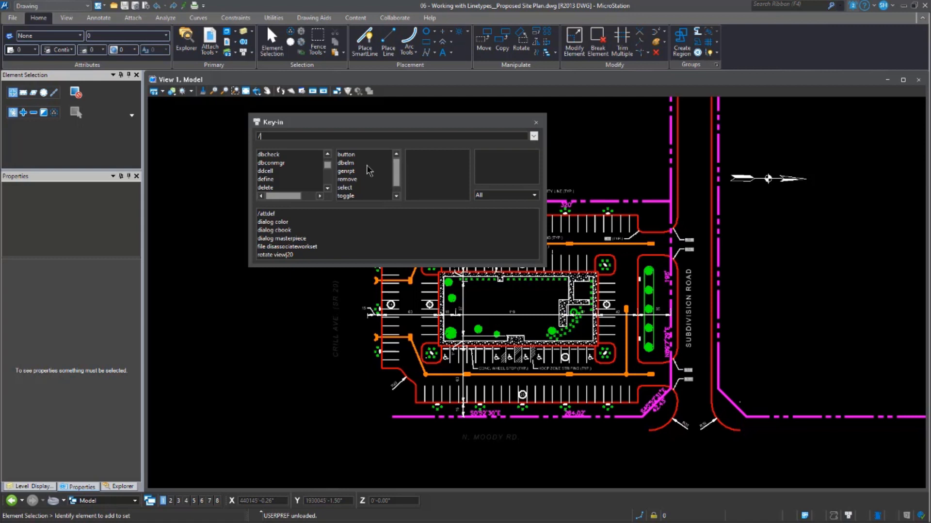
{"action": "type", "text": "pline"}
{"action": "key", "text": "Return"}
{"action": "left_click_drag", "start_coordinate": [29, 76], "coordinate": [676, 131]}
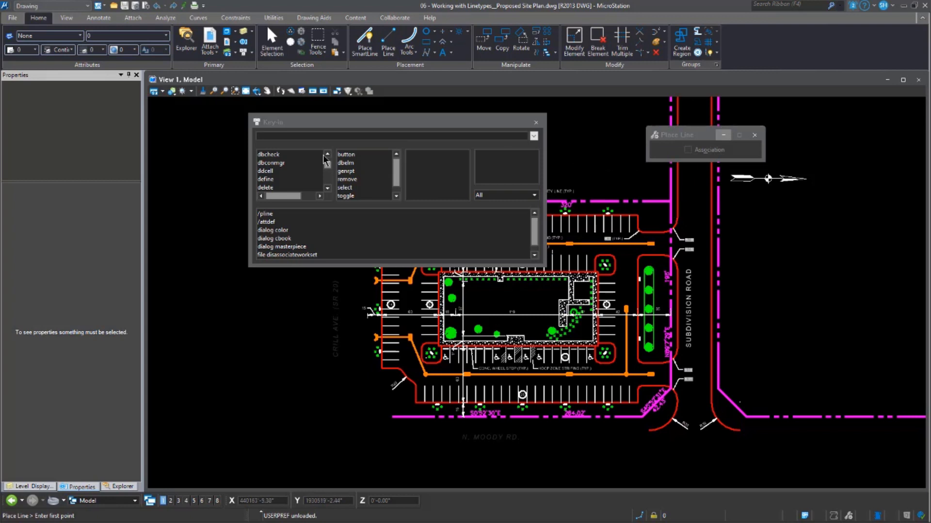
Recall the /pline key-in from the history and try its shortened form /pl.
{"action": "left_click", "coordinate": [414, 213]}
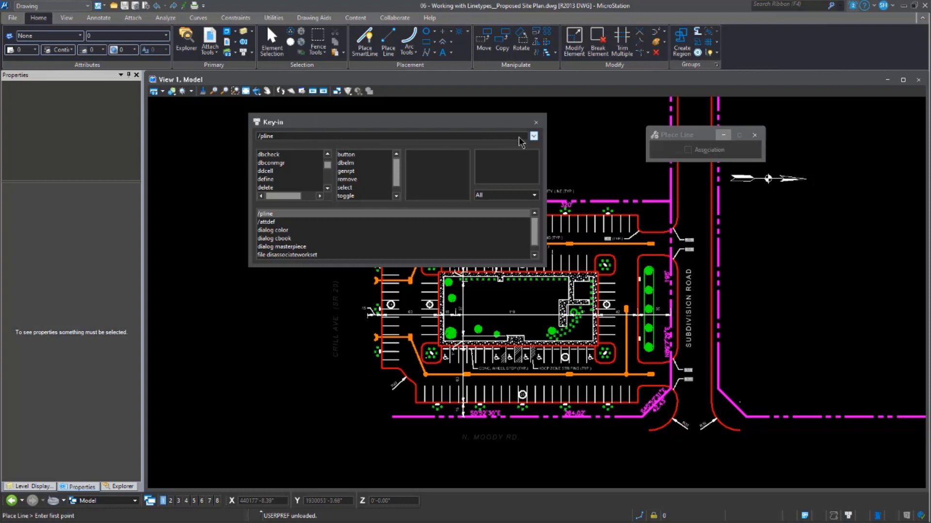
{"action": "left_click", "coordinate": [298, 138]}
{"action": "key", "text": "Return"}
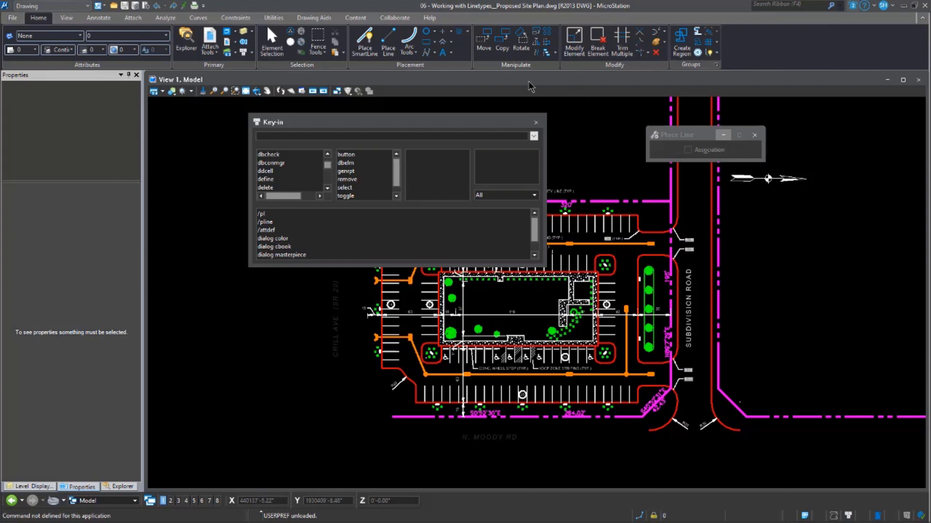
Open the Save As DWG/DXF Options, examine the available DWG versions from 14 to 2018/2019/2020/2021, and cancel without saving.
{"action": "left_click", "coordinate": [12, 22]}
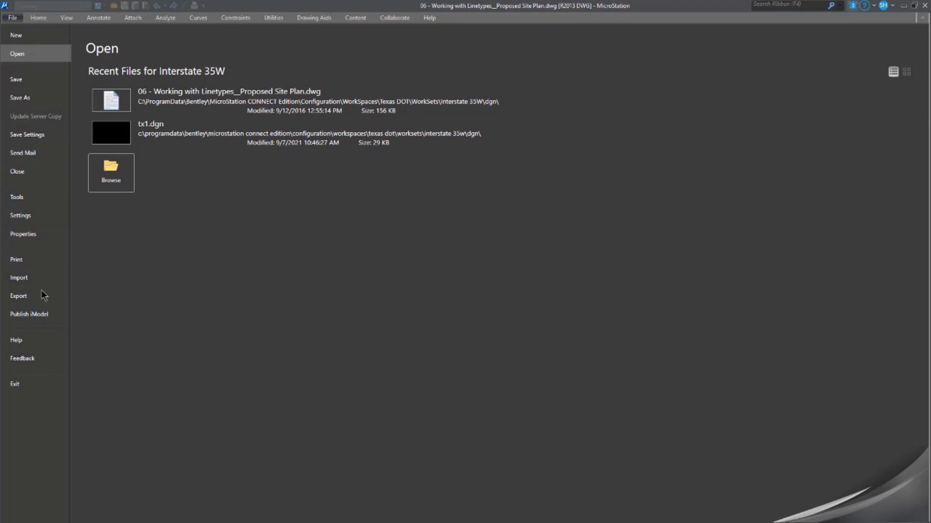
{"action": "left_click", "coordinate": [34, 99]}
{"action": "left_click", "coordinate": [581, 229]}
{"action": "left_click", "coordinate": [777, 414]}
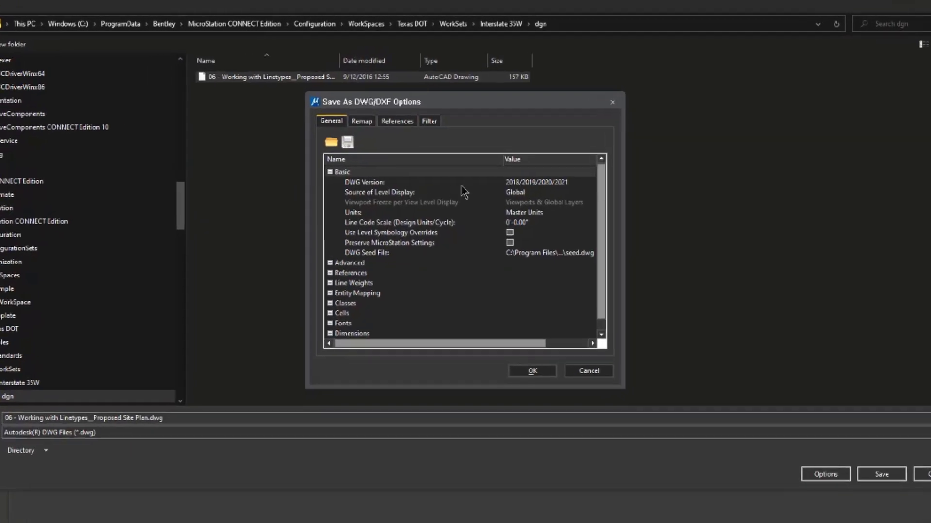
{"action": "left_click", "coordinate": [465, 183]}
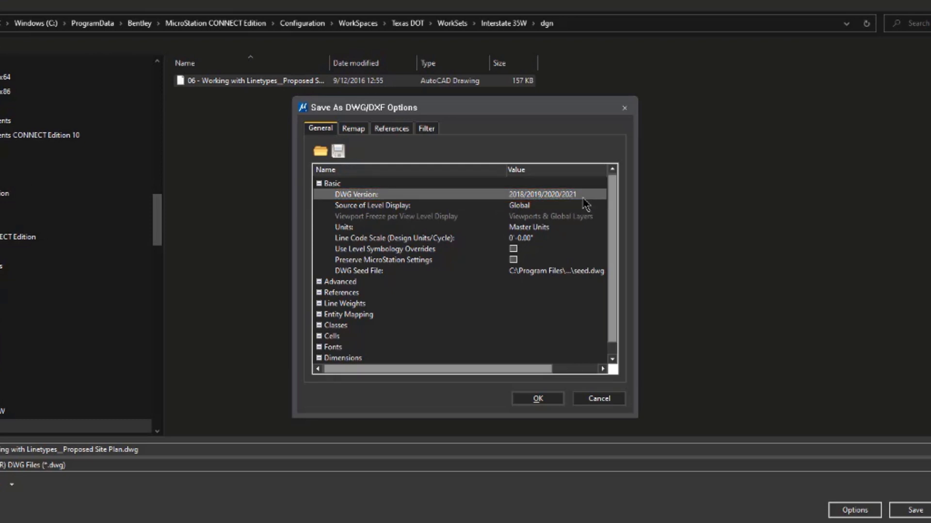
{"action": "left_click", "coordinate": [569, 193]}
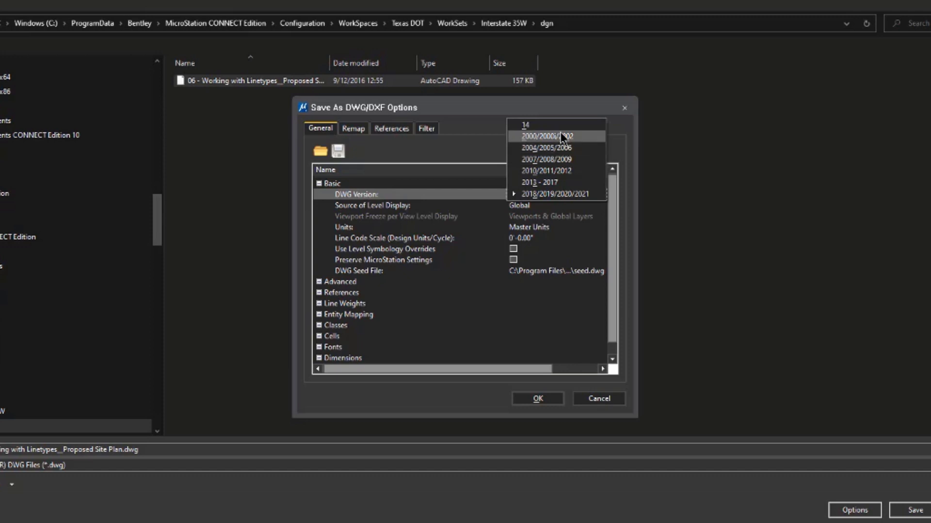
{"action": "left_click", "coordinate": [562, 194]}
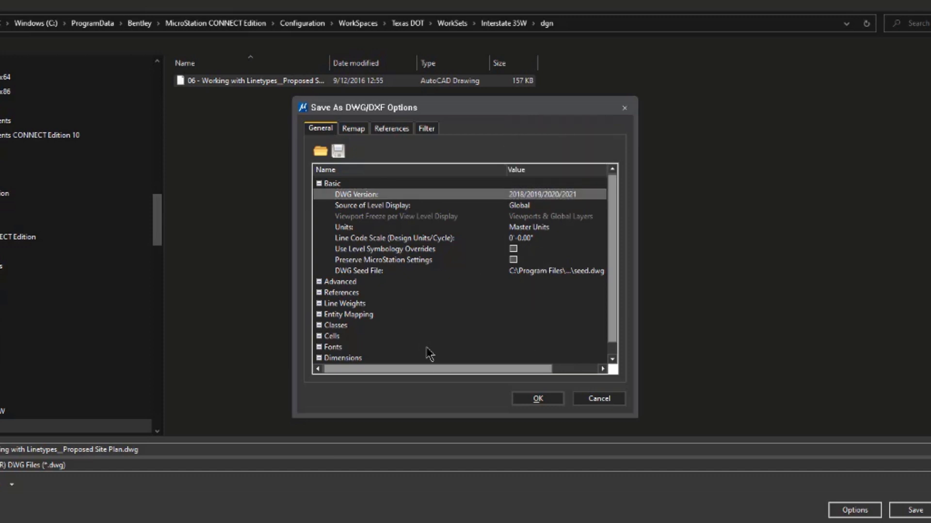
{"action": "left_click", "coordinate": [601, 398]}
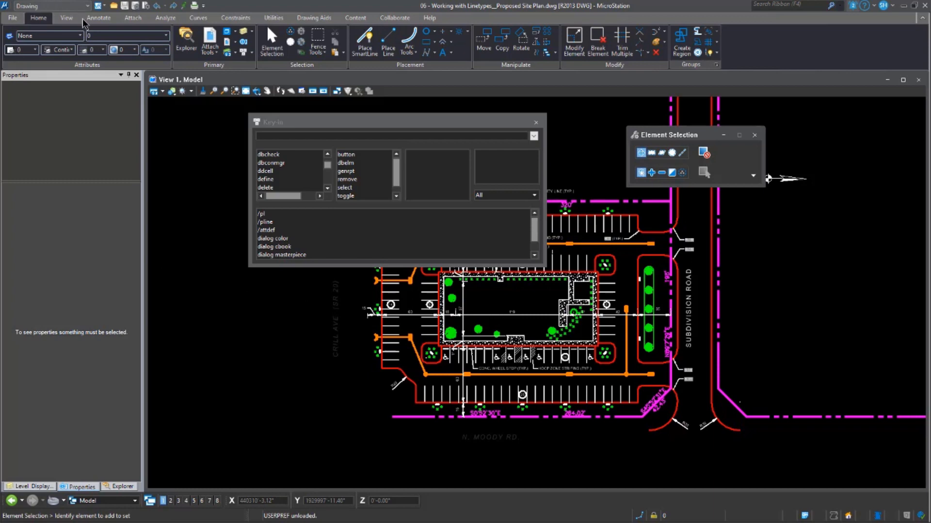
Close the Key-in dialog and the site plan DWG file.
{"action": "left_click", "coordinate": [535, 122]}
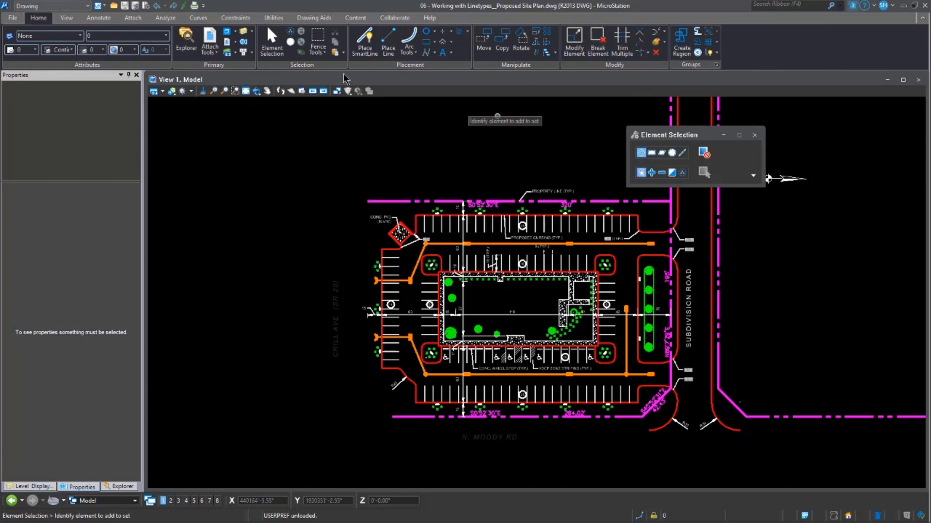
{"action": "left_click", "coordinate": [14, 18]}
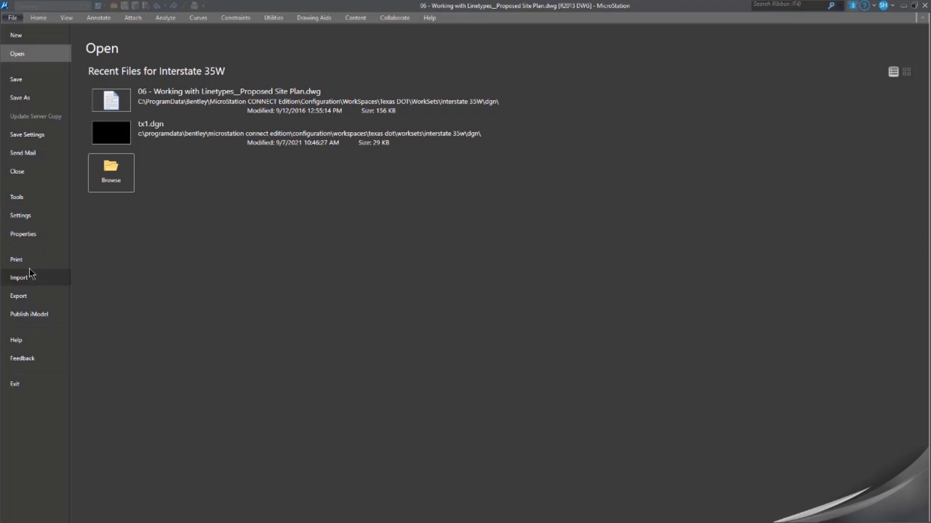
{"action": "left_click", "coordinate": [33, 171]}
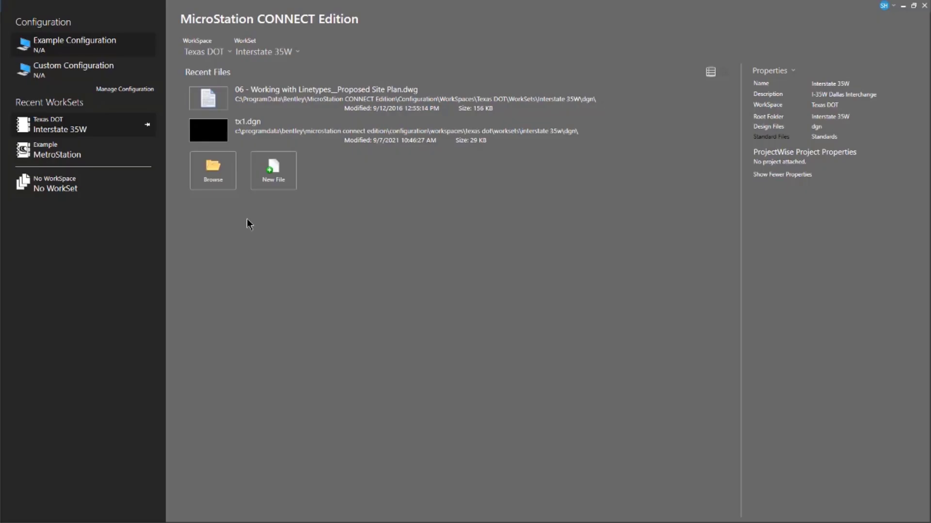
Start the DWG WorkSet Wizard and set both the DWG files and Reference/XREF locations to the Interstate 35W dgn folder.
{"action": "left_click", "coordinate": [208, 51]}
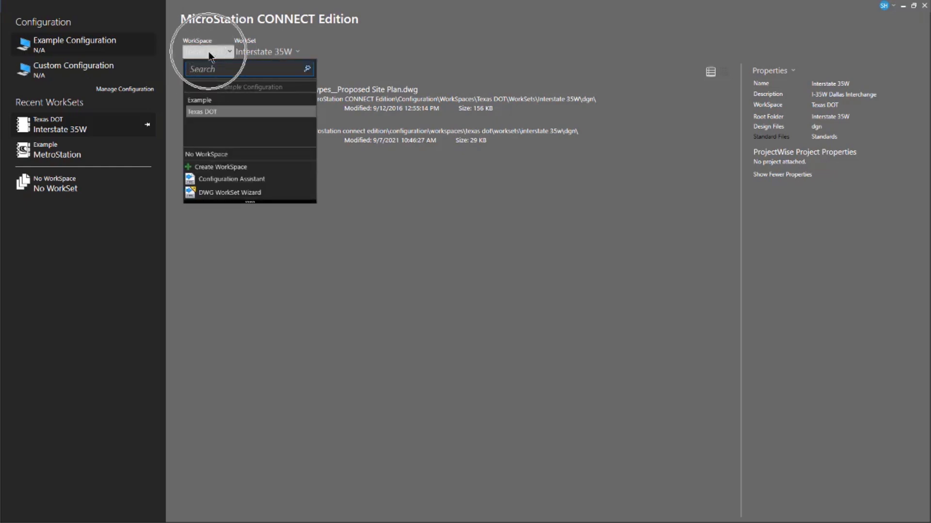
{"action": "left_click", "coordinate": [229, 193]}
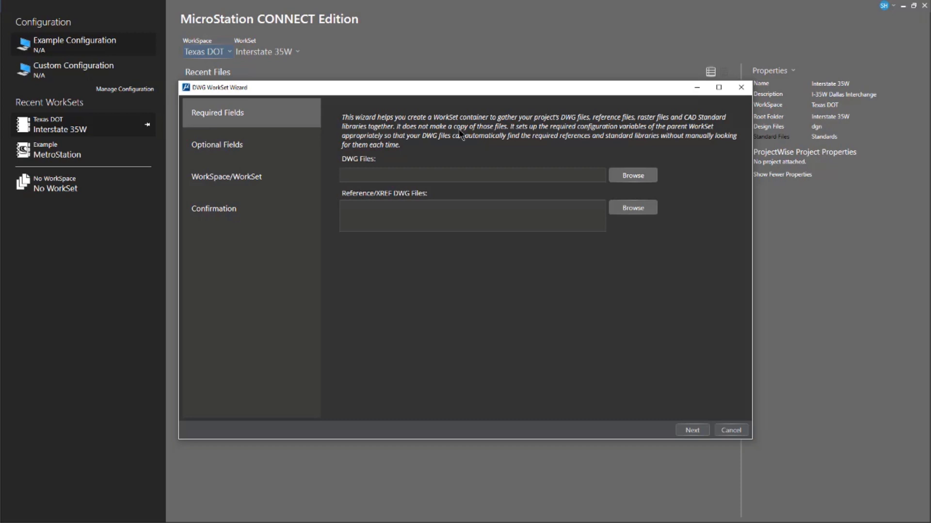
{"action": "left_click", "coordinate": [643, 174]}
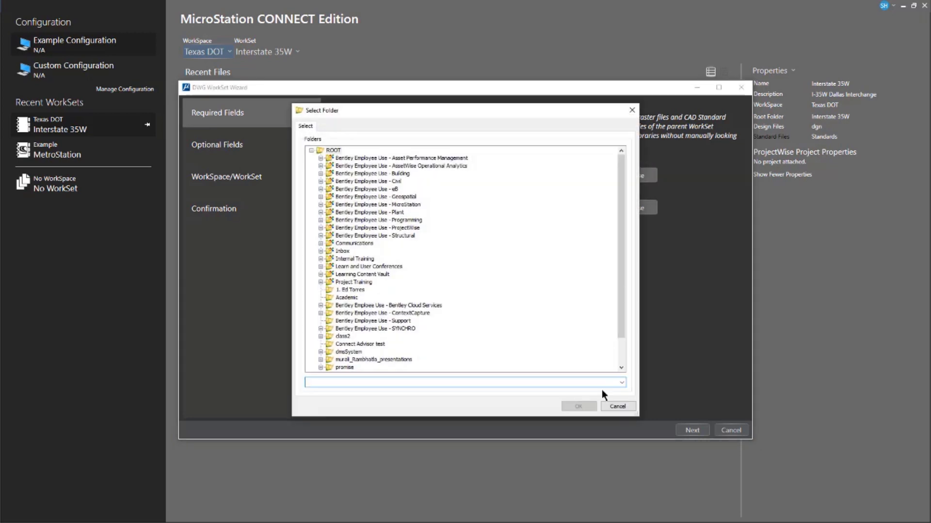
{"action": "left_click", "coordinate": [617, 406]}
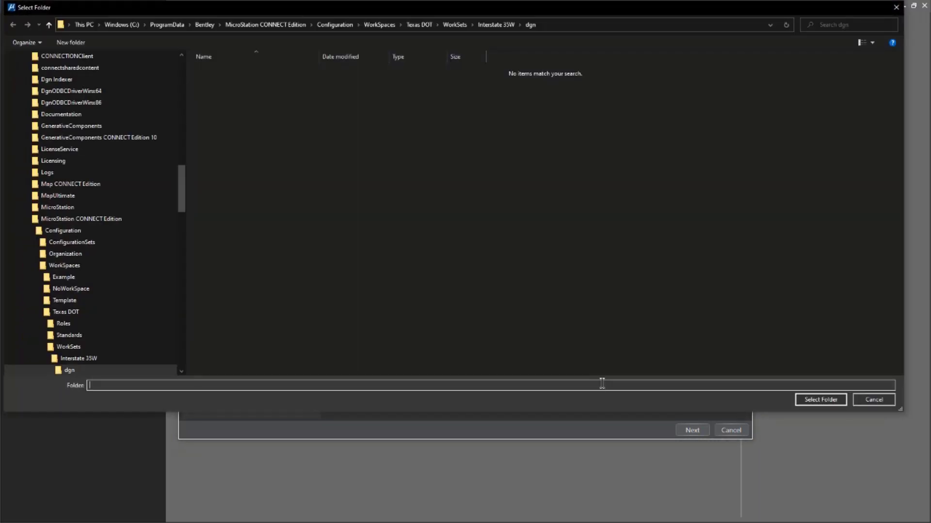
{"action": "left_click", "coordinate": [812, 401]}
{"action": "left_click", "coordinate": [628, 209]}
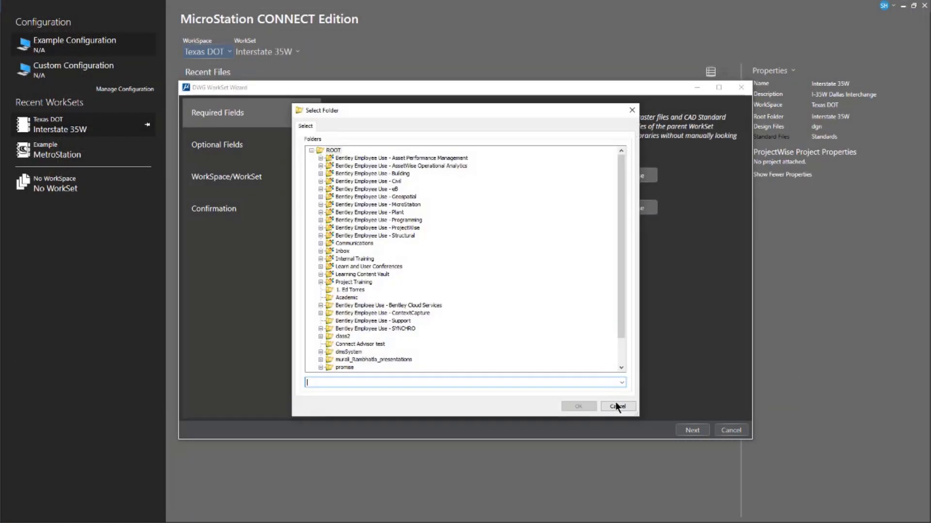
{"action": "left_click", "coordinate": [617, 406]}
{"action": "left_click", "coordinate": [815, 401]}
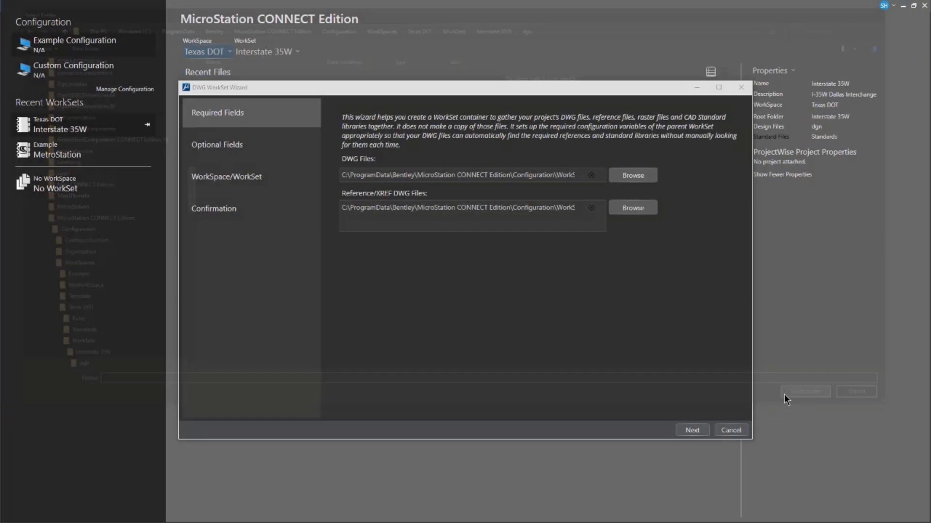
Leave the optional fields empty, assign the Texas DOT WorkSpace, name the WorkSet DWG, and complete the wizard.
{"action": "left_click", "coordinate": [691, 430]}
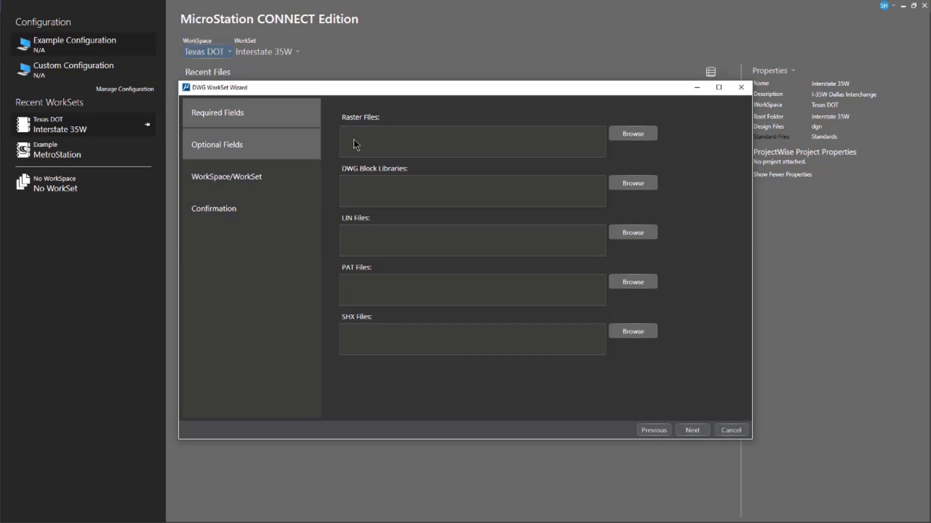
{"action": "left_click", "coordinate": [693, 430]}
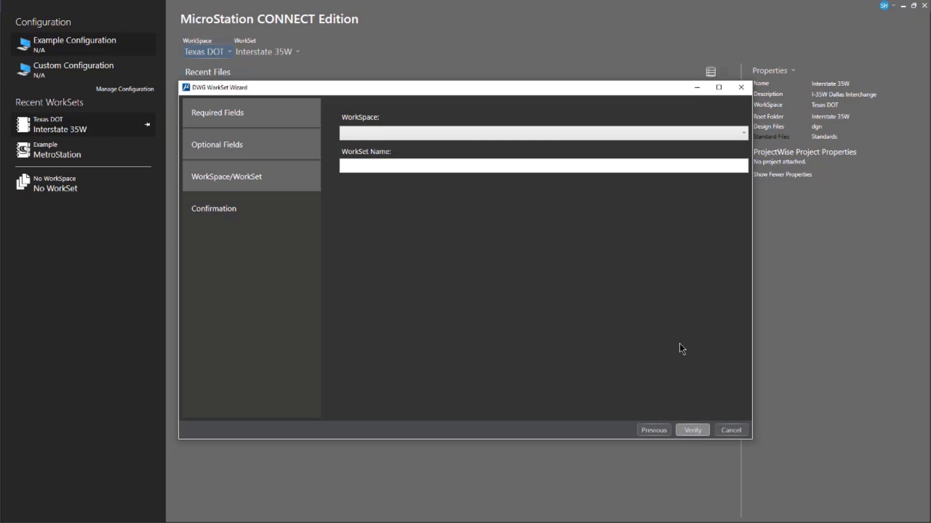
{"action": "left_click", "coordinate": [357, 136]}
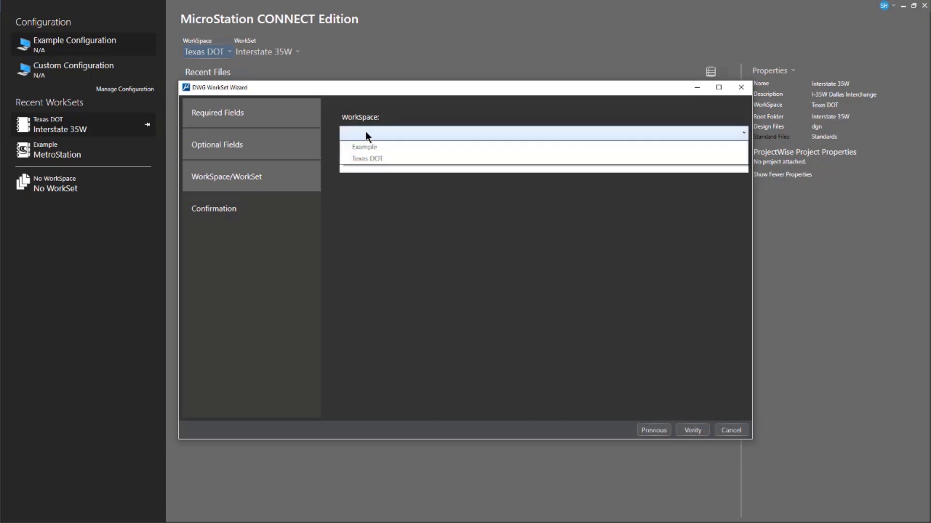
{"action": "left_click", "coordinate": [378, 160]}
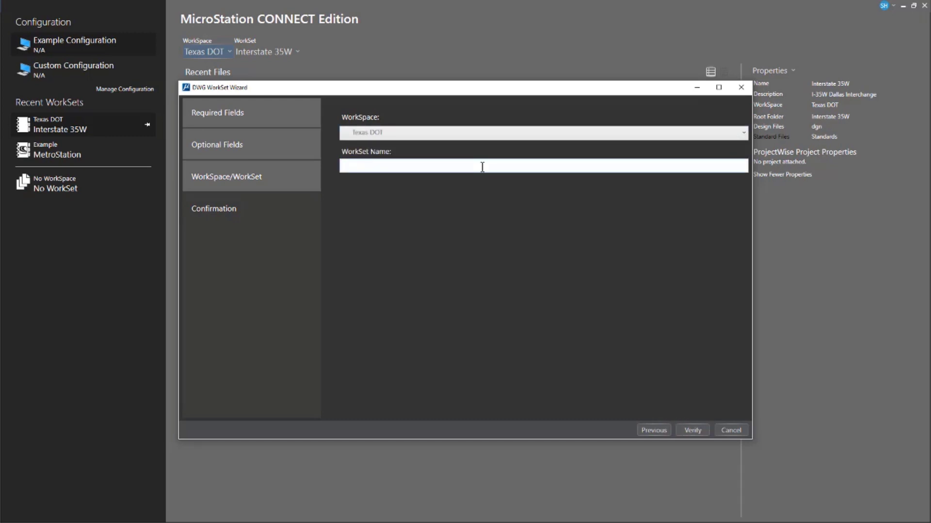
{"action": "type", "text": "DWG"}
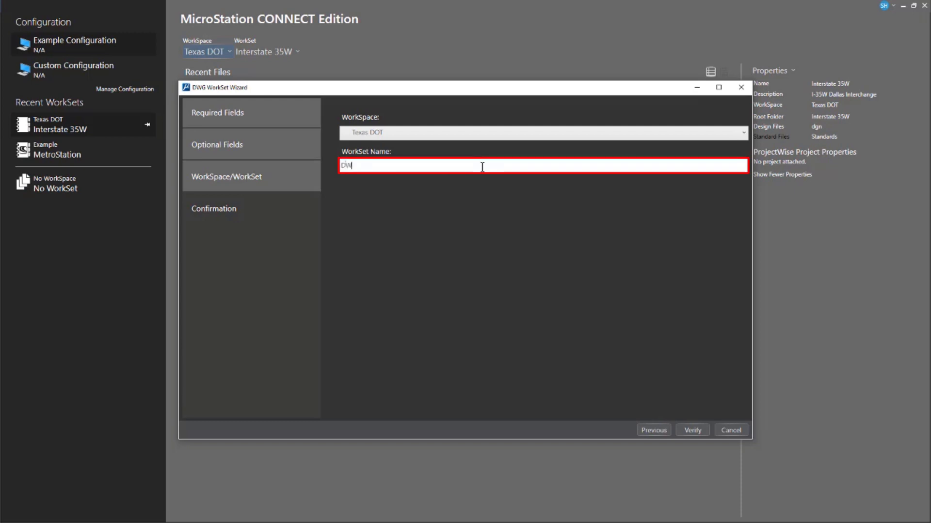
{"action": "left_click", "coordinate": [693, 430]}
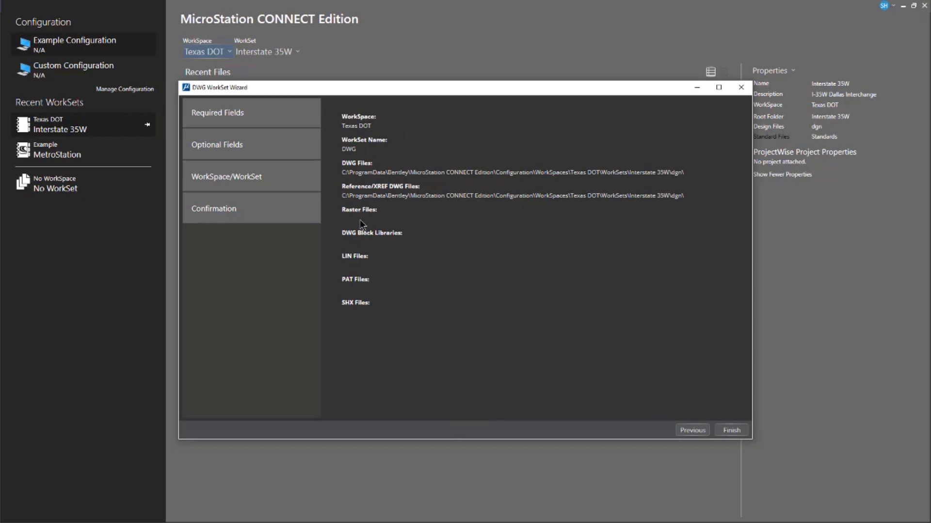
{"action": "left_click", "coordinate": [734, 433]}
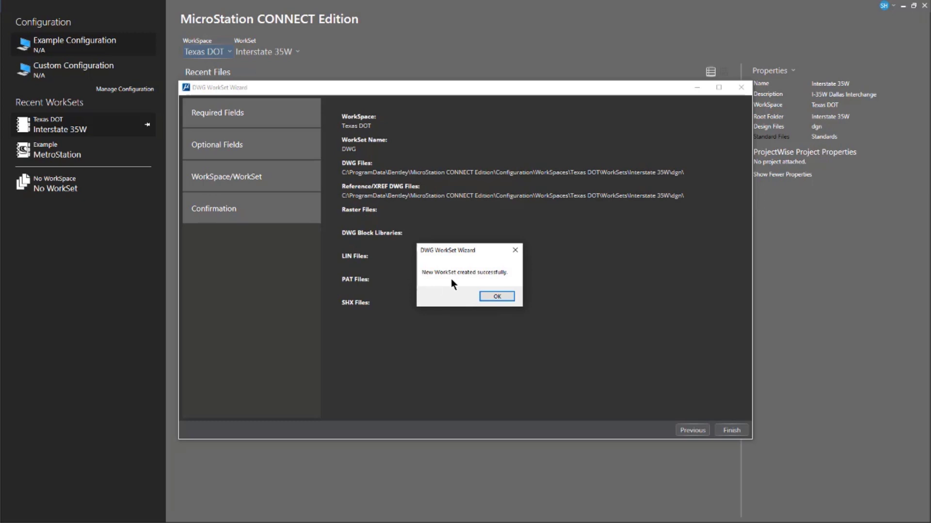
{"action": "left_click", "coordinate": [504, 300]}
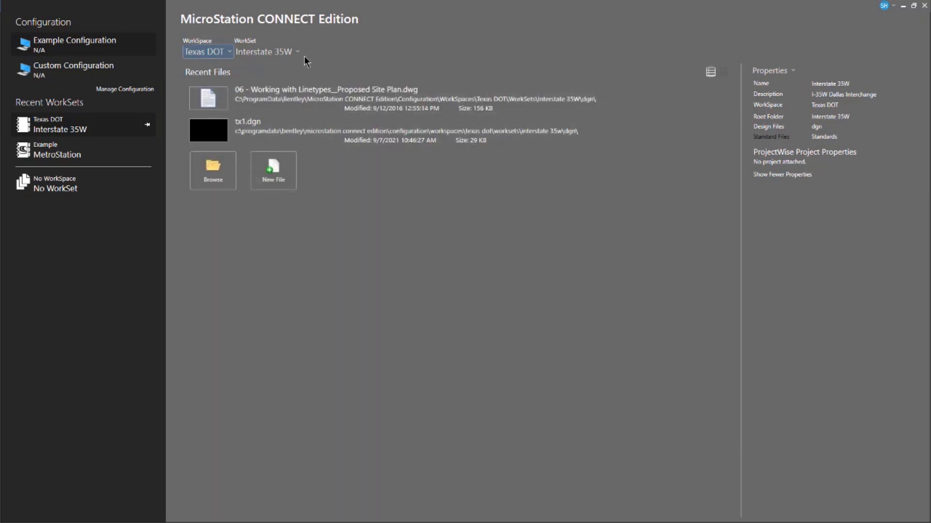
Check the WorkSet list for the new DWG WorkSet and reselect the Texas DOT WorkSpace.
{"action": "left_click", "coordinate": [302, 54]}
{"action": "left_click", "coordinate": [302, 54]}
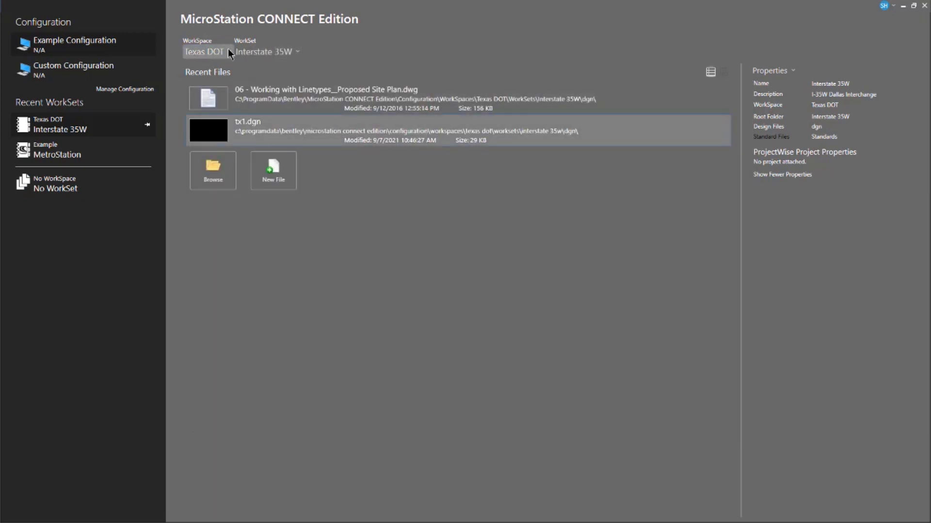
{"action": "left_click", "coordinate": [228, 49]}
{"action": "left_click", "coordinate": [223, 113]}
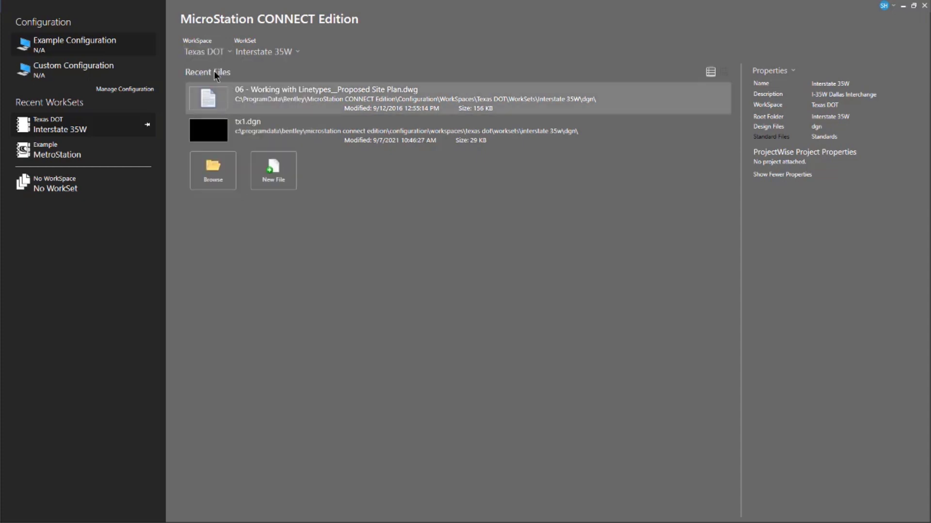
Switch to the Example WorkSpace and back to Texas DOT, and review the WorkSets available there.
{"action": "left_click", "coordinate": [205, 54]}
{"action": "left_click", "coordinate": [211, 99]}
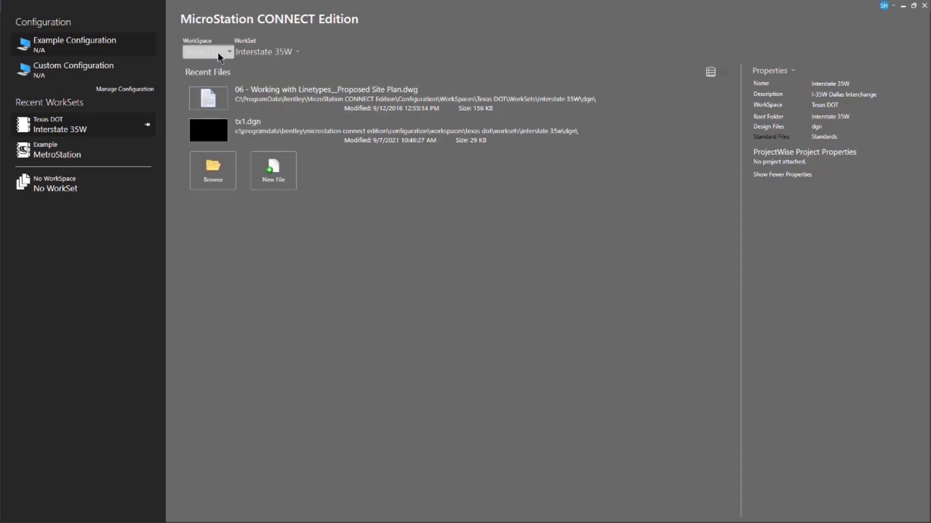
{"action": "left_click", "coordinate": [219, 52]}
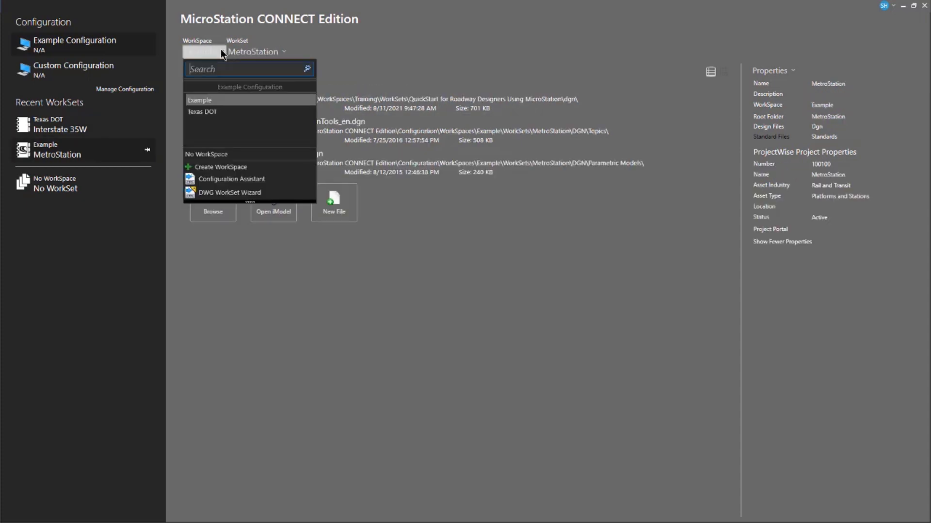
{"action": "left_click", "coordinate": [219, 113]}
{"action": "left_click", "coordinate": [271, 54]}
{"action": "left_click", "coordinate": [433, 200]}
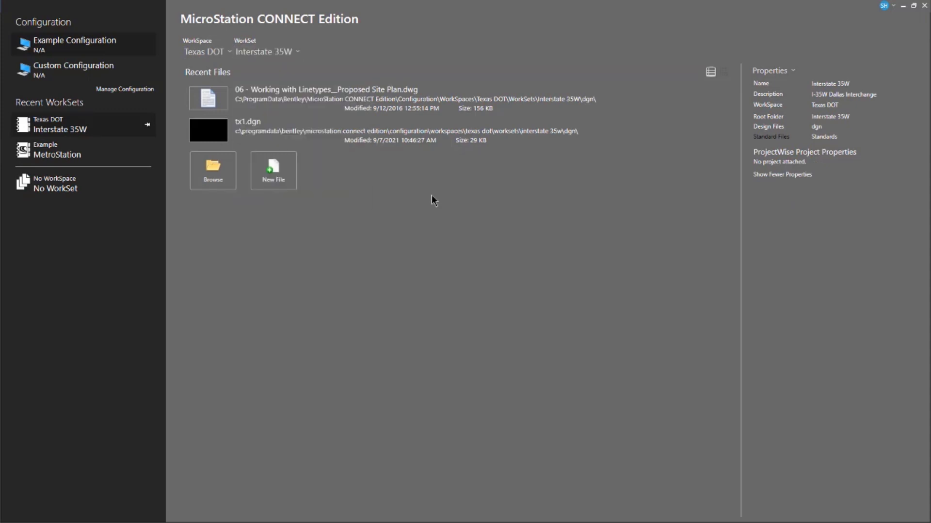